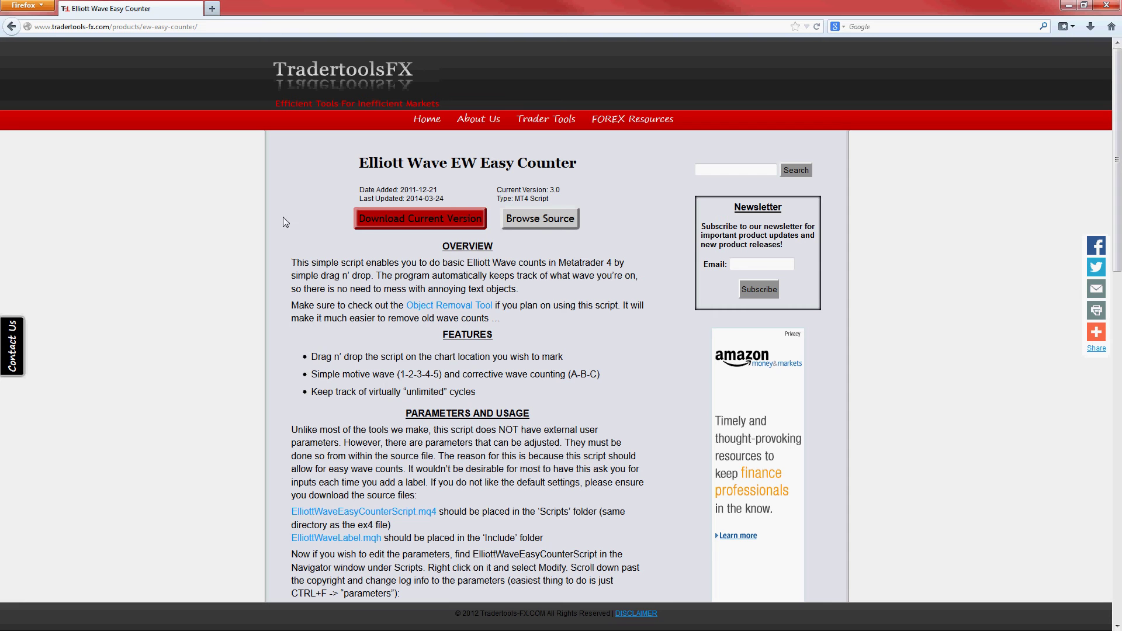
# Download ElliottWaveEasyCounterScript.ex4 from the Elliott Wave EW Easy Counter page and save it to disk
pyautogui.click(387, 231)
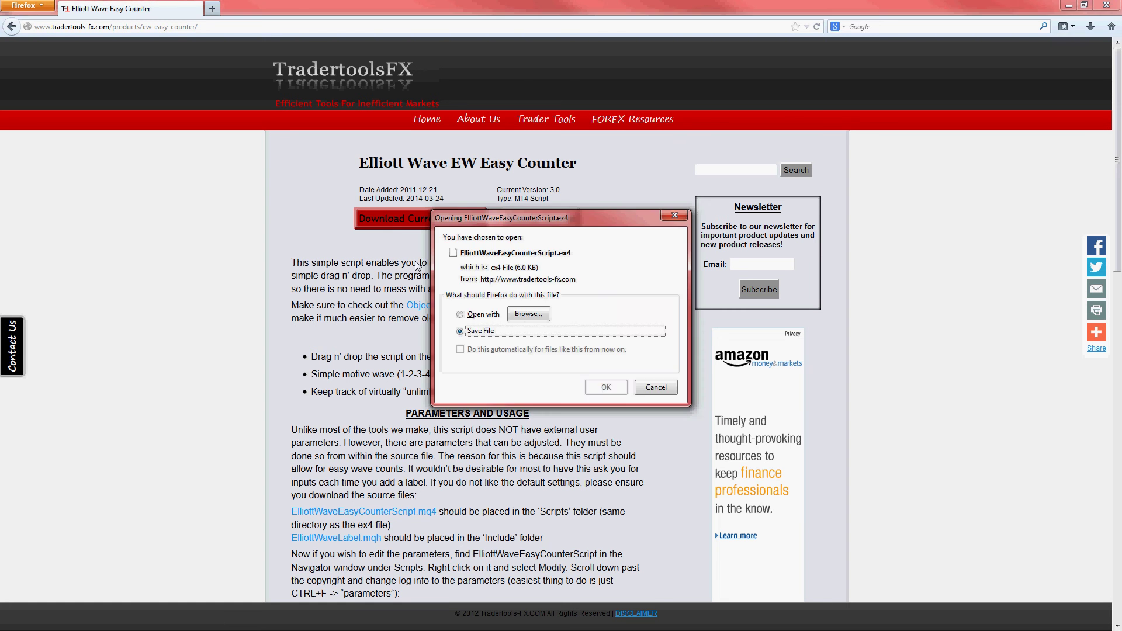
pyautogui.click(607, 388)
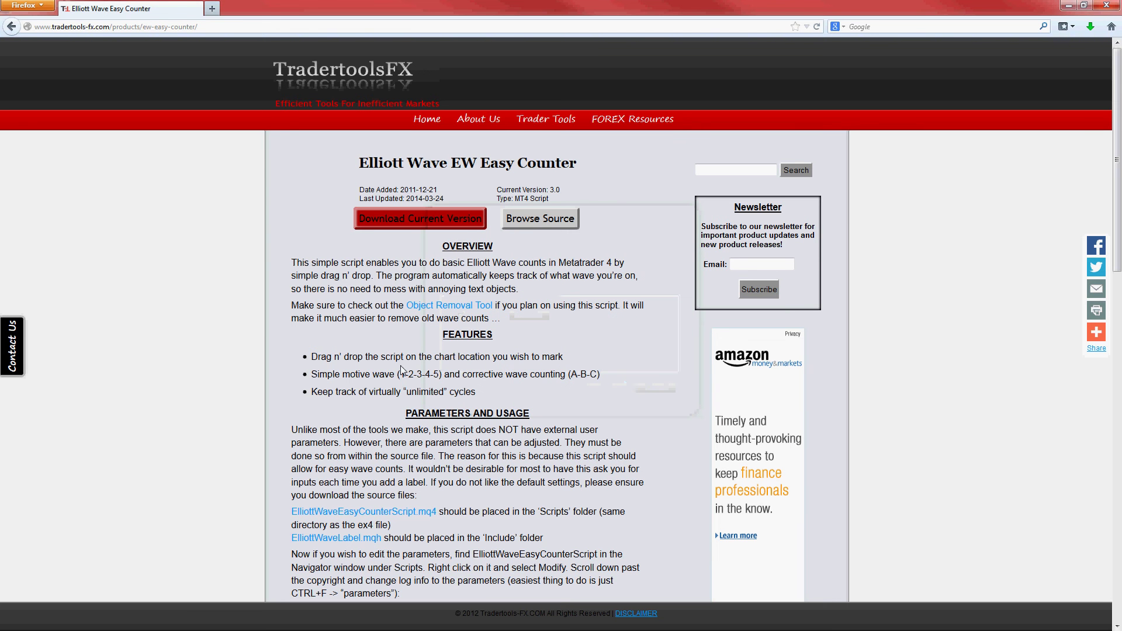
# From the script's source view, save ElliottWaveEasyCounterScript.mq4 to disk
pyautogui.click(544, 228)
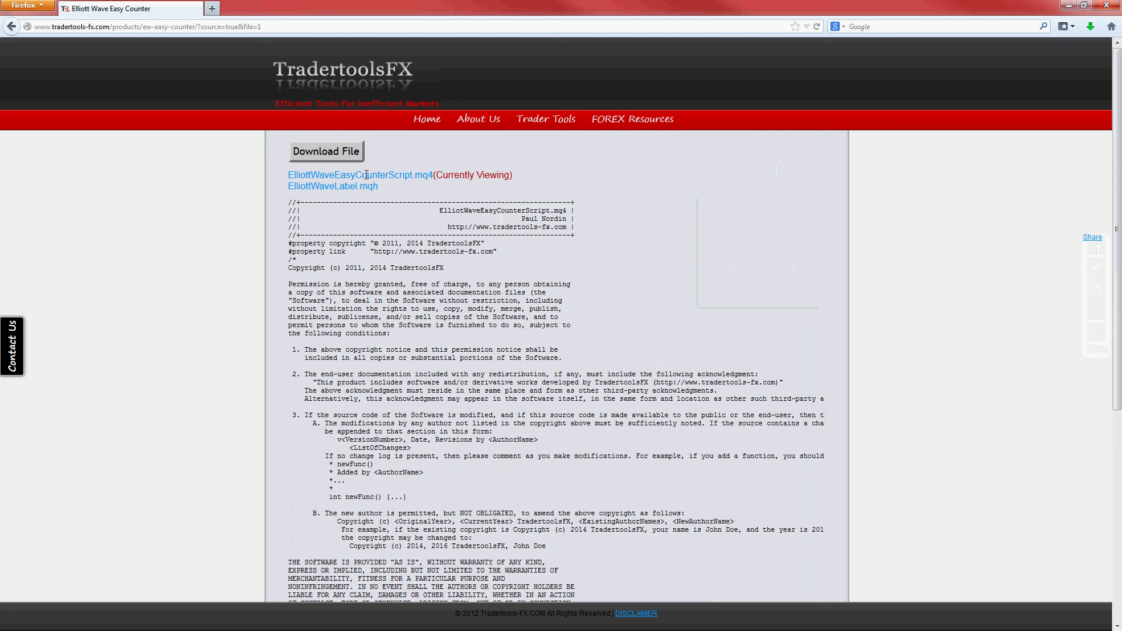
pyautogui.click(357, 159)
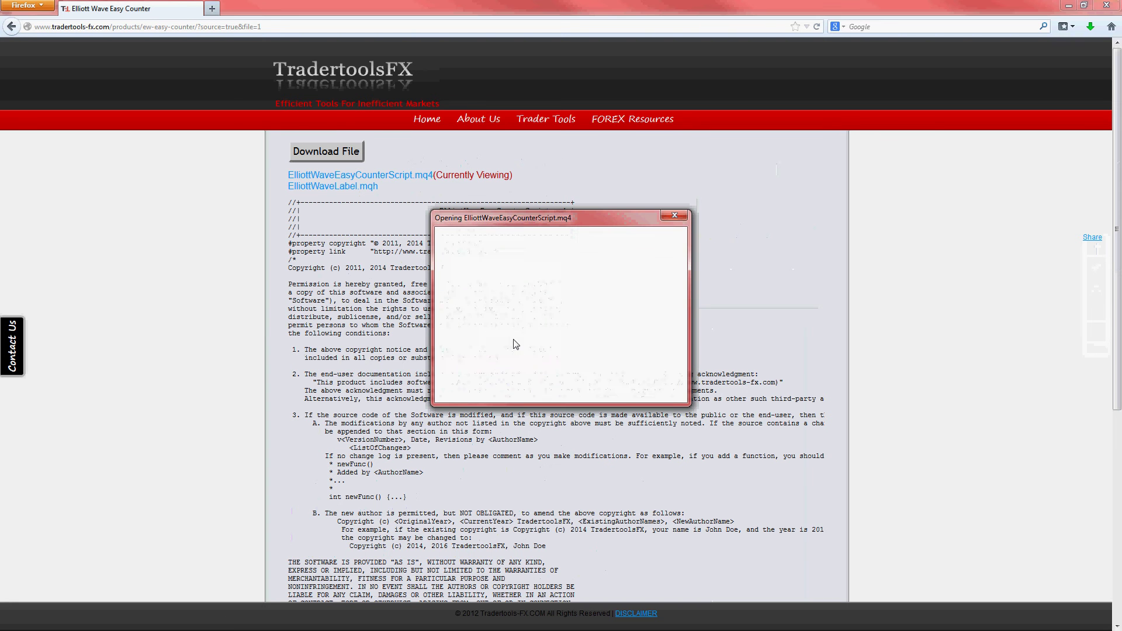
pyautogui.click(460, 331)
pyautogui.click(606, 387)
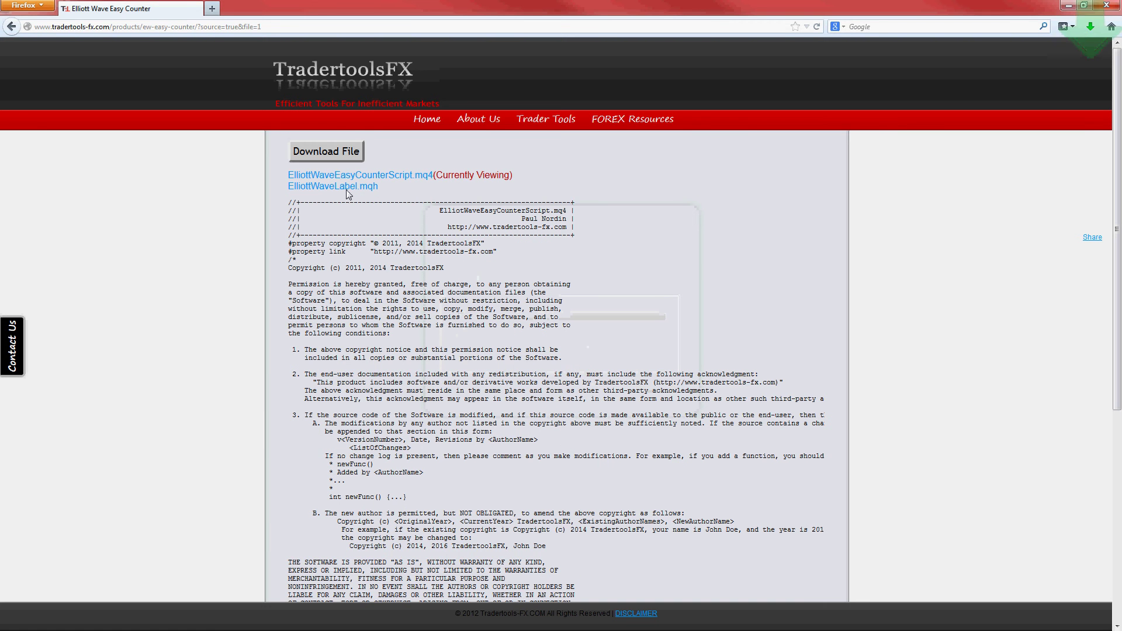
# Save the ElliottWaveLabel.mqh header file to disk
pyautogui.click(346, 187)
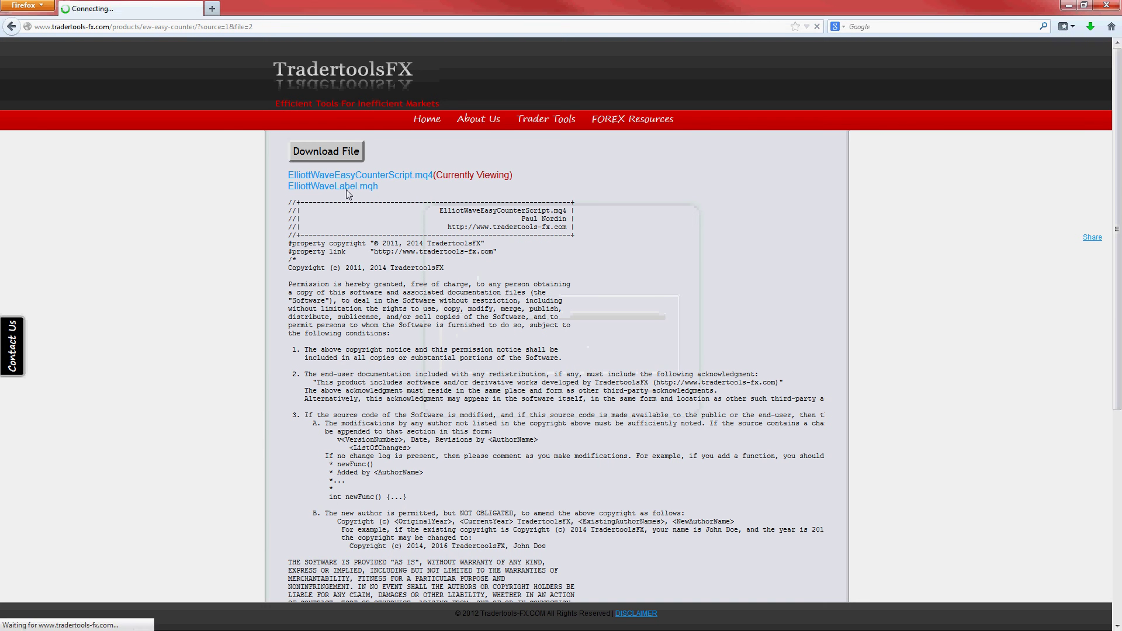
pyautogui.click(342, 152)
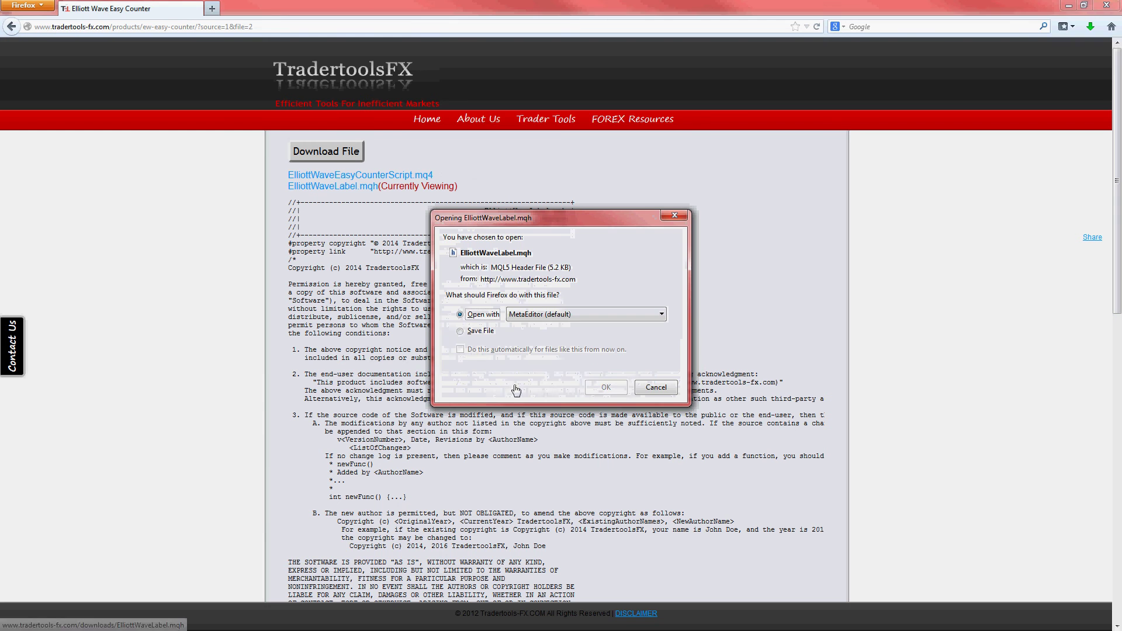
pyautogui.click(460, 332)
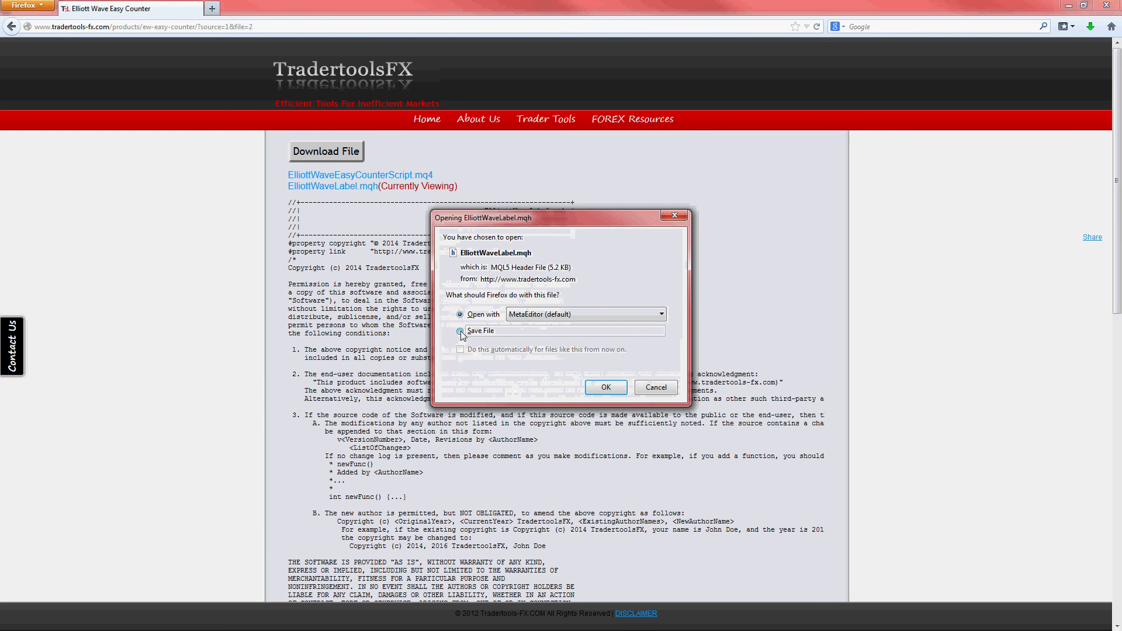
pyautogui.click(602, 388)
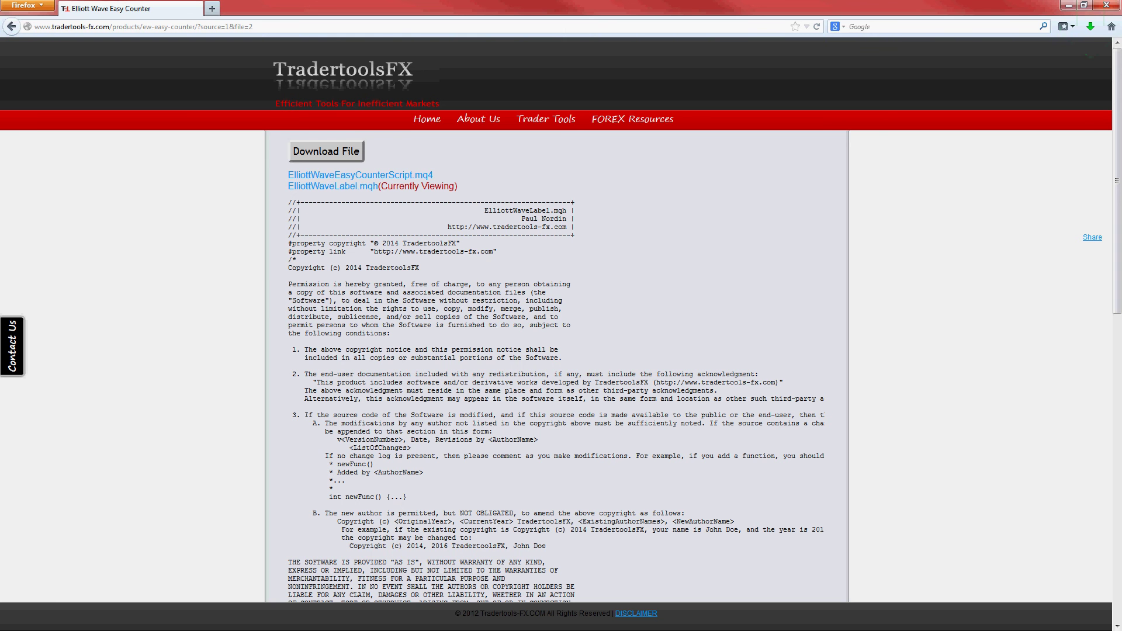
# Return to the Elliott Wave EW Easy Counter page, then go to the Object Removal Tool page
pyautogui.moveTo(570, 122)
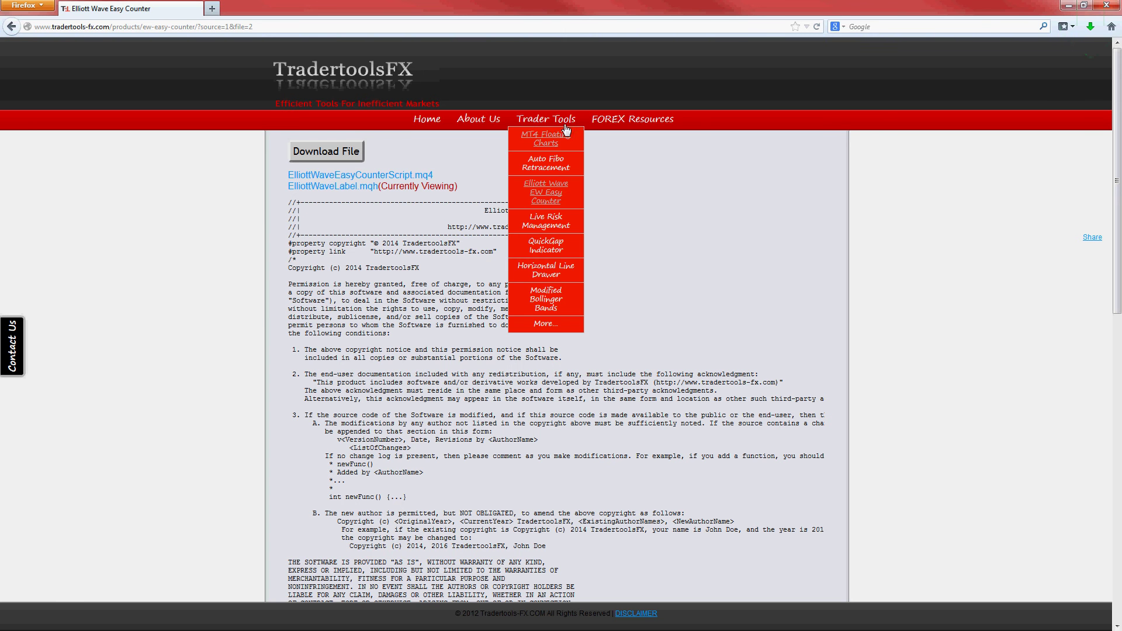
pyautogui.click(549, 192)
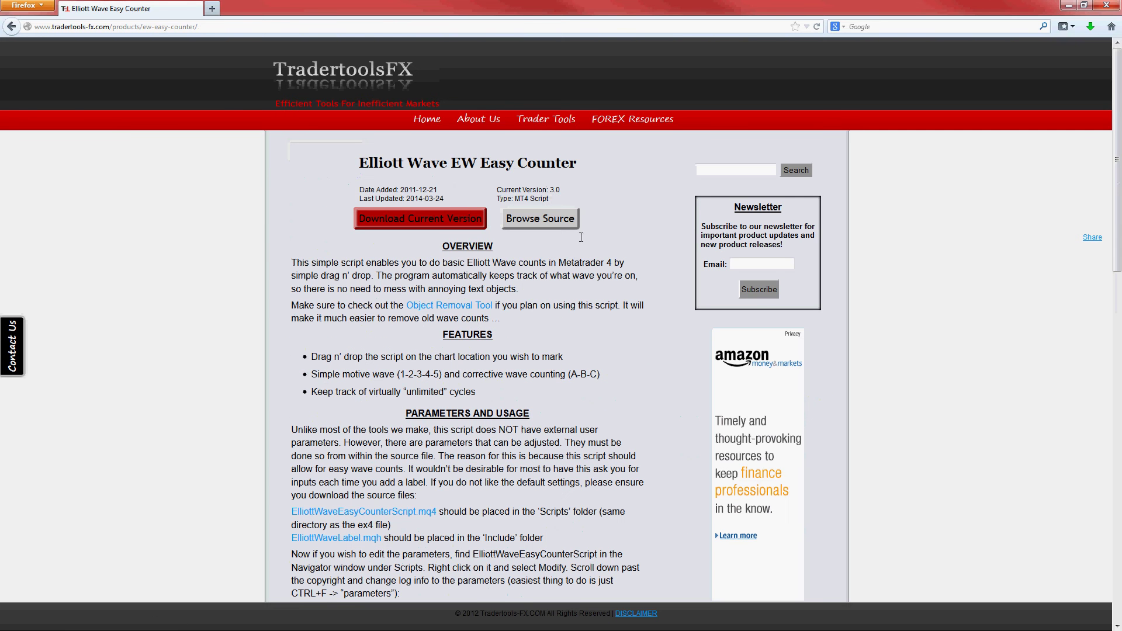
pyautogui.click(474, 314)
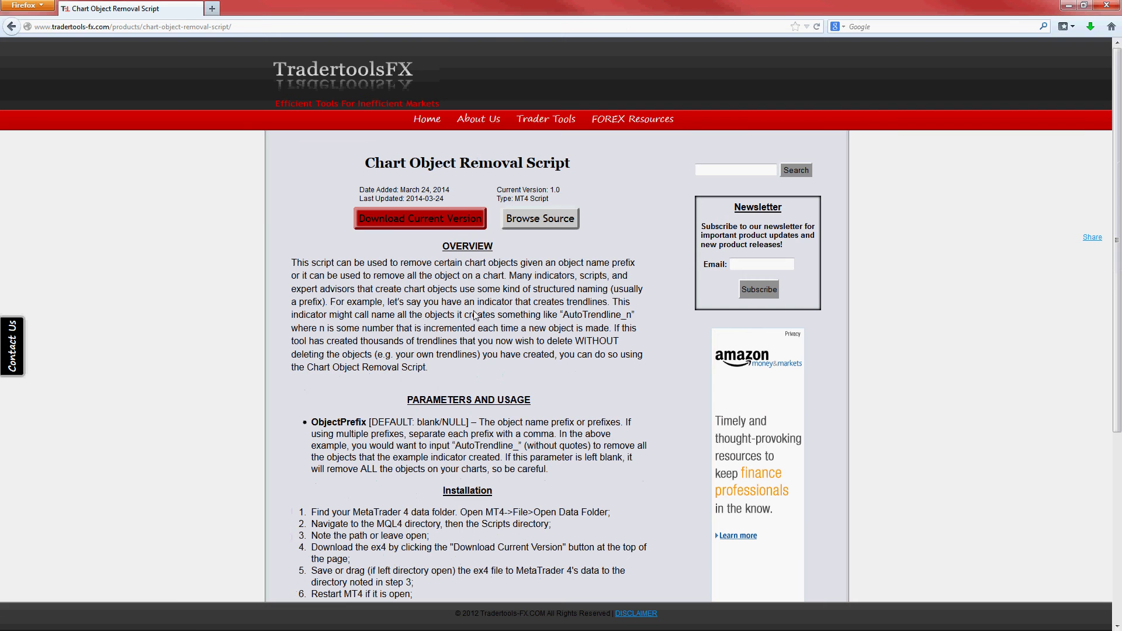
# Save ObjectRemovalScript.ex4 to disk and switch to MetaTrader 4's EURUSD Daily chart
pyautogui.click(392, 217)
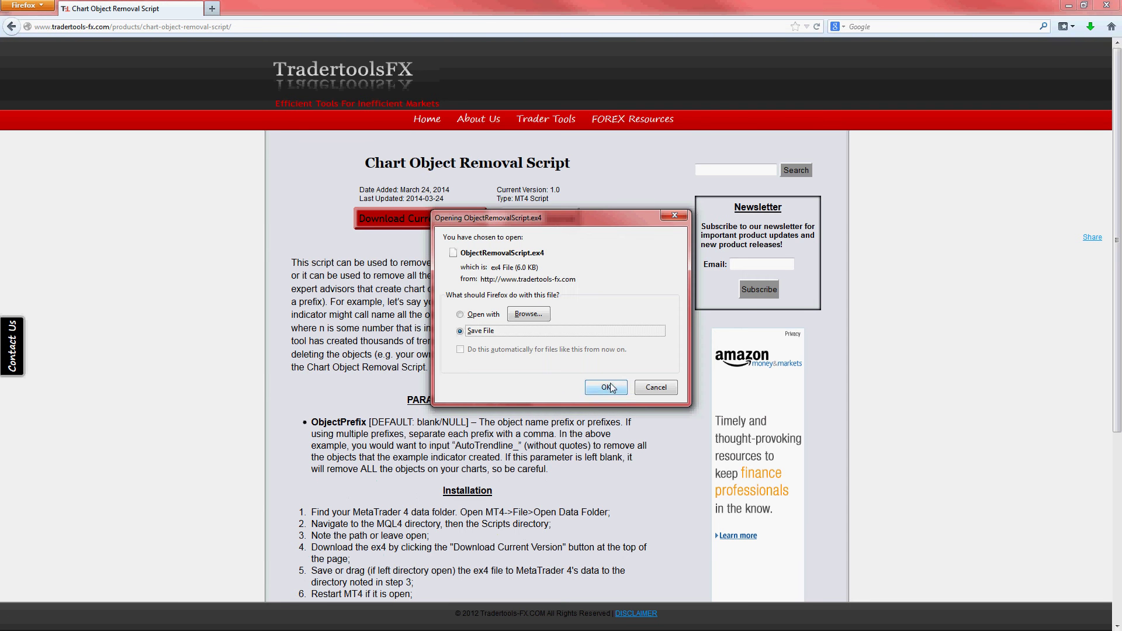
pyautogui.click(606, 387)
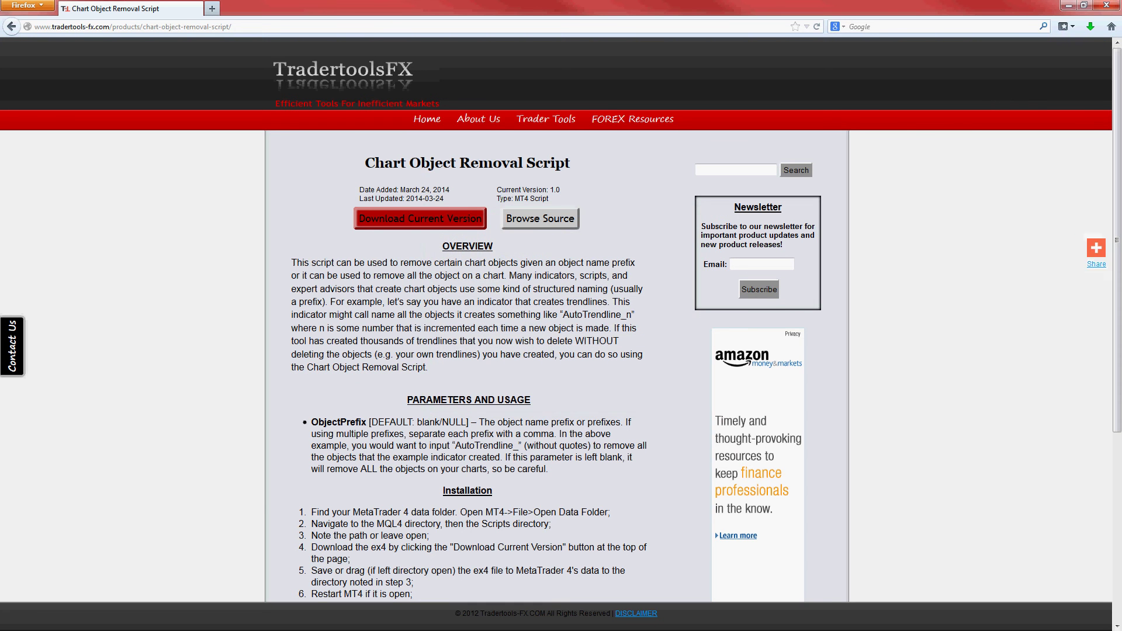
pyautogui.hotkey('alt', 'Tab')
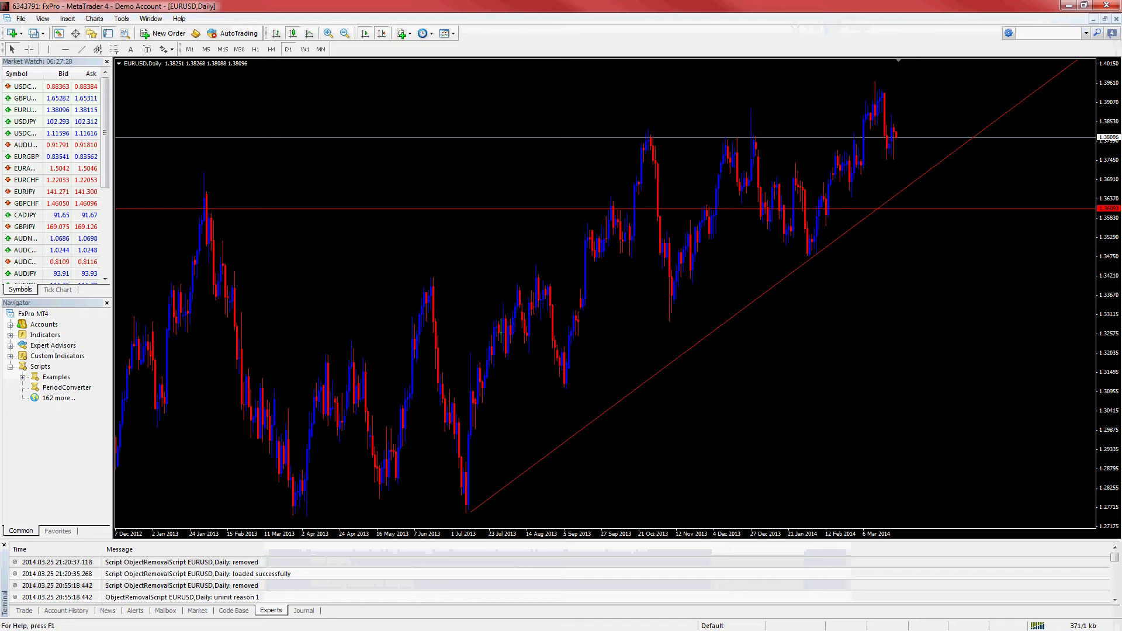
# Open MetaTrader 4's data folder and go into its MQL4 subfolder
pyautogui.click(20, 20)
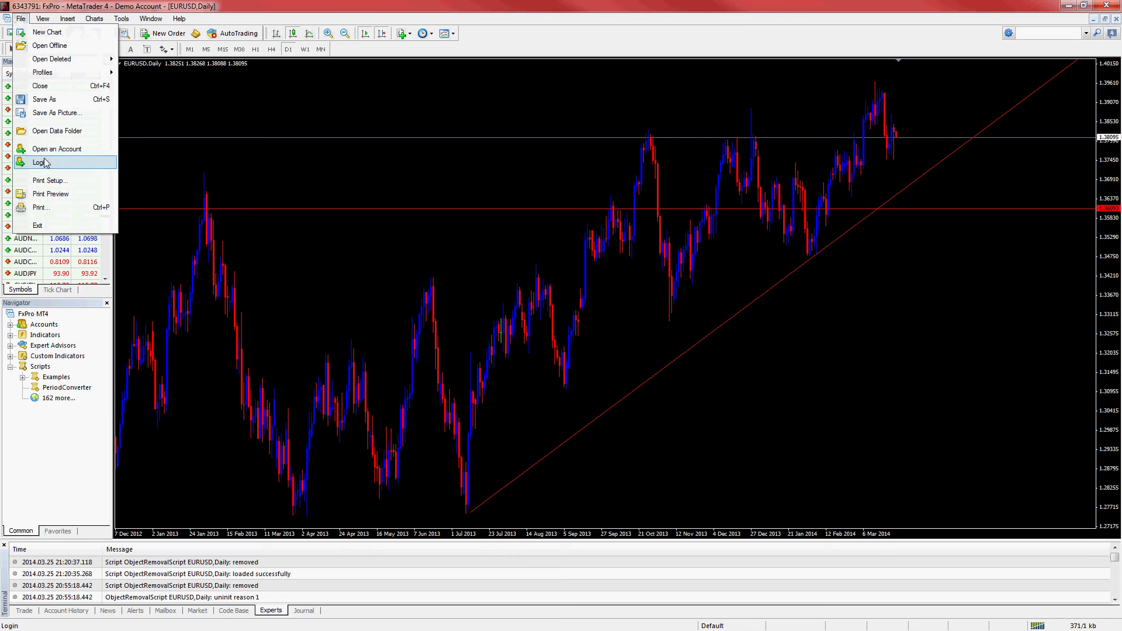
pyautogui.click(54, 132)
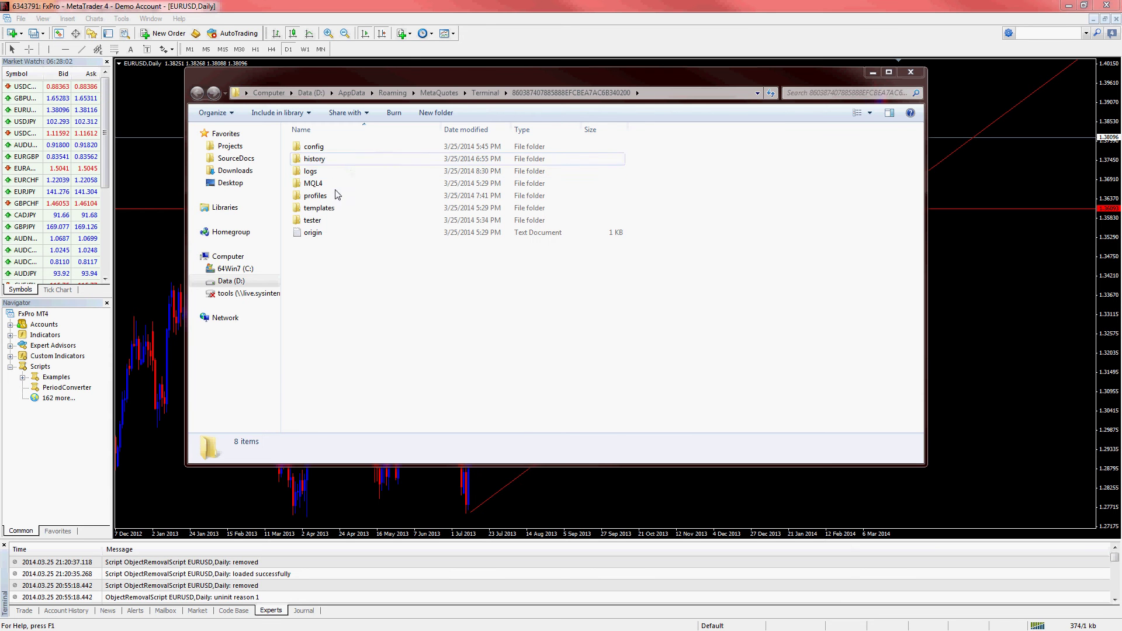
pyautogui.doubleClick(318, 184)
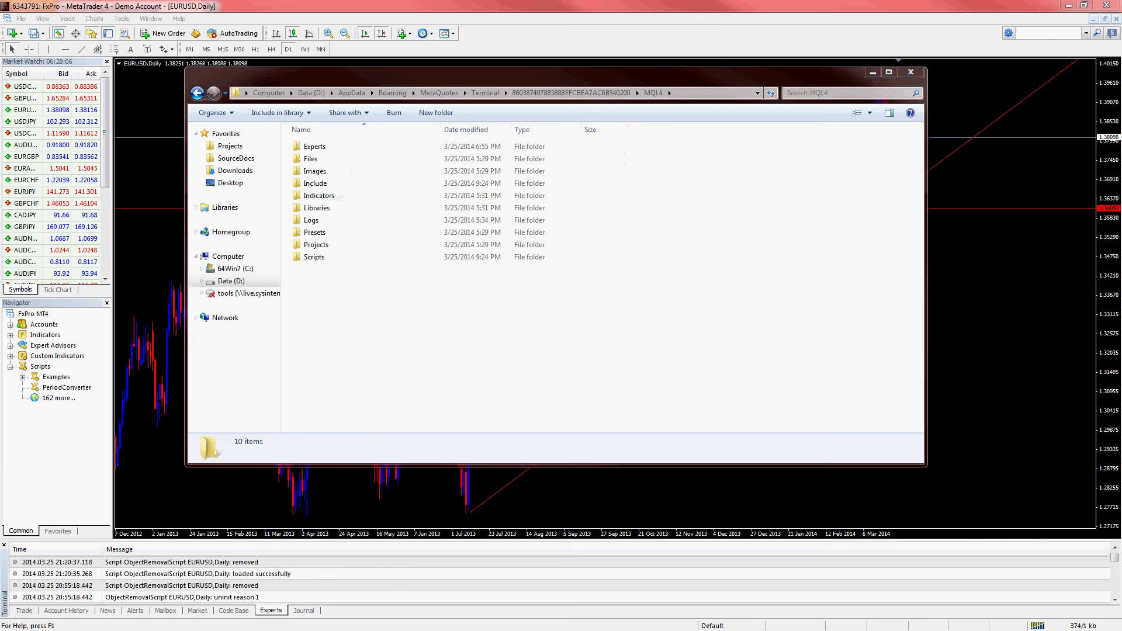
# Bring Firefox's Downloads library up and snap it to the right half of the screen
pyautogui.hotkey('alt', 'Tab')
pyautogui.moveTo(406, 119); pyautogui.dragTo(621, 37)
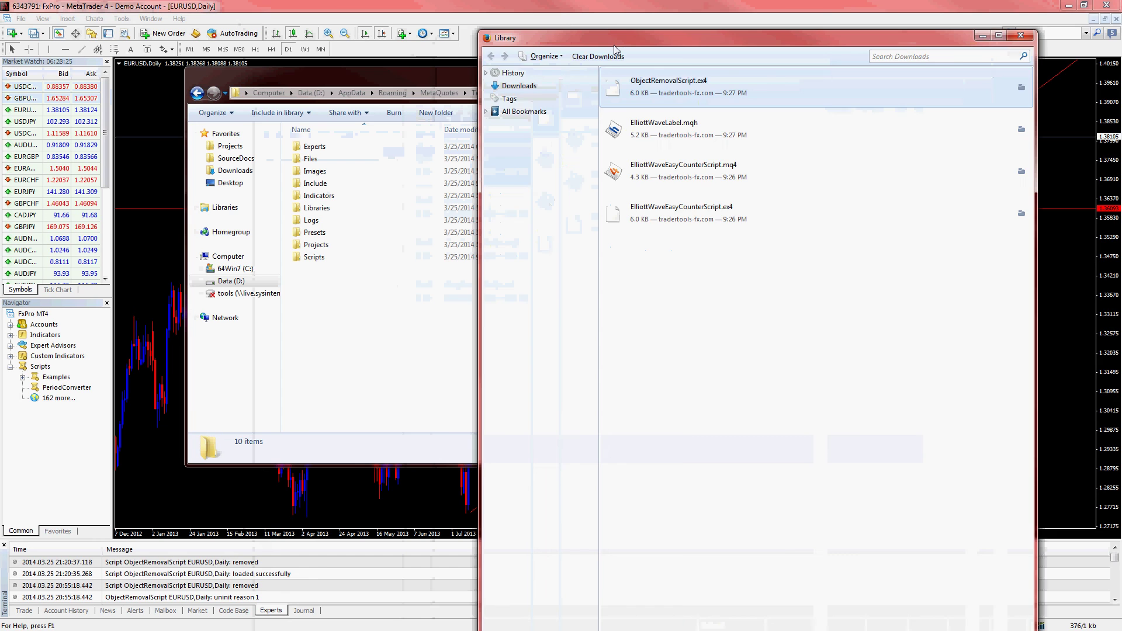
pyautogui.press('super+Right')
# Copy ElliottWaveEasyCounterScript.ex4/.mq4 and ObjectRemovalScript.ex4 into Scripts, ElliottWaveLabel.mqh into Include
pyautogui.click(468, 346)
pyautogui.press('super+Left')
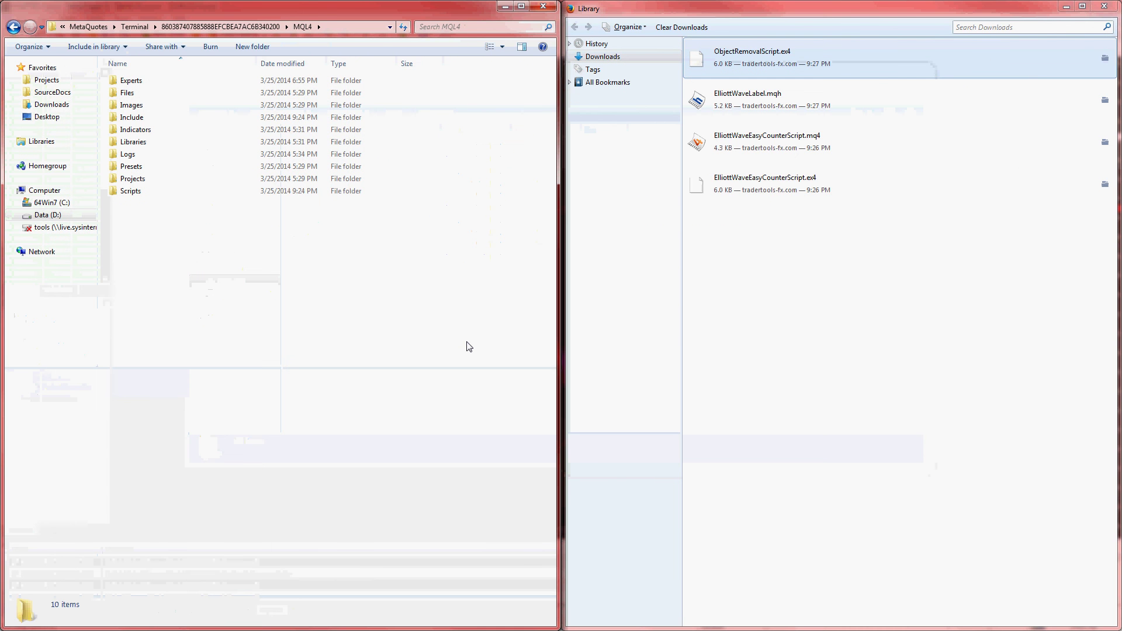
pyautogui.click(741, 191)
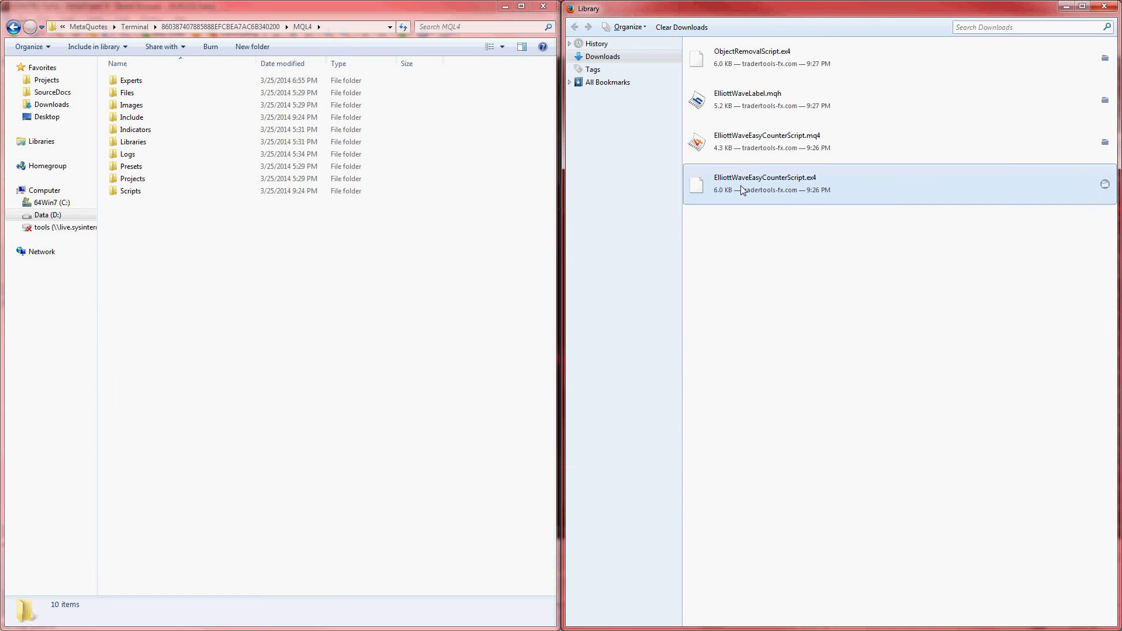
pyautogui.keyDown('ctrl'); pyautogui.click(768, 142); pyautogui.keyUp('ctrl')
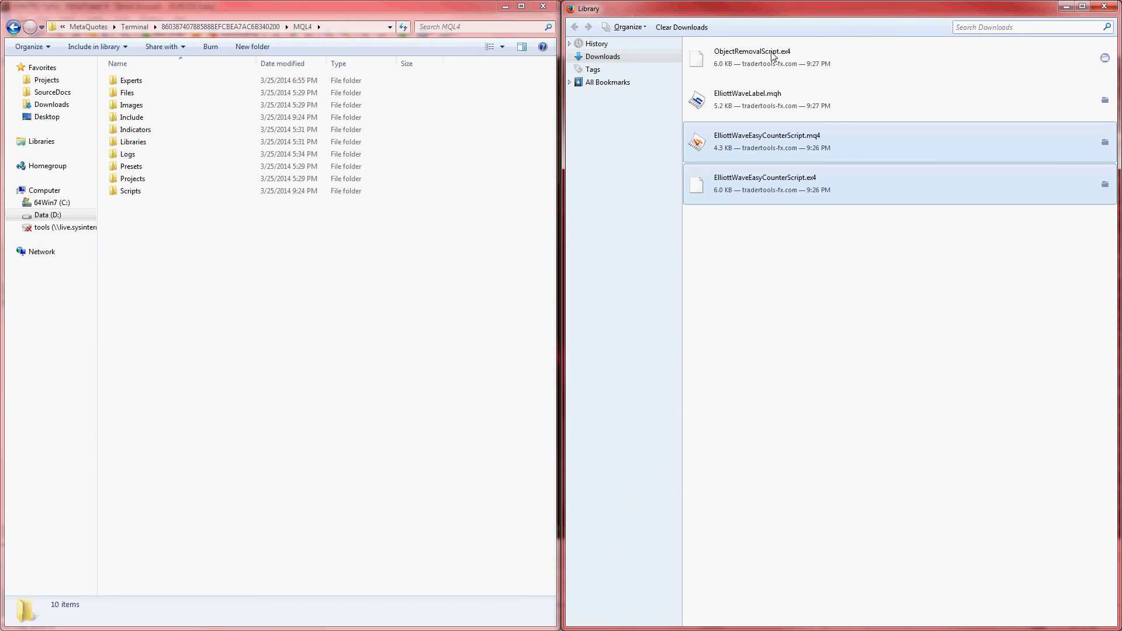
pyautogui.keyDown('ctrl'); pyautogui.click(773, 55); pyautogui.keyUp('ctrl')
pyautogui.moveTo(773, 56); pyautogui.dragTo(284, 190)
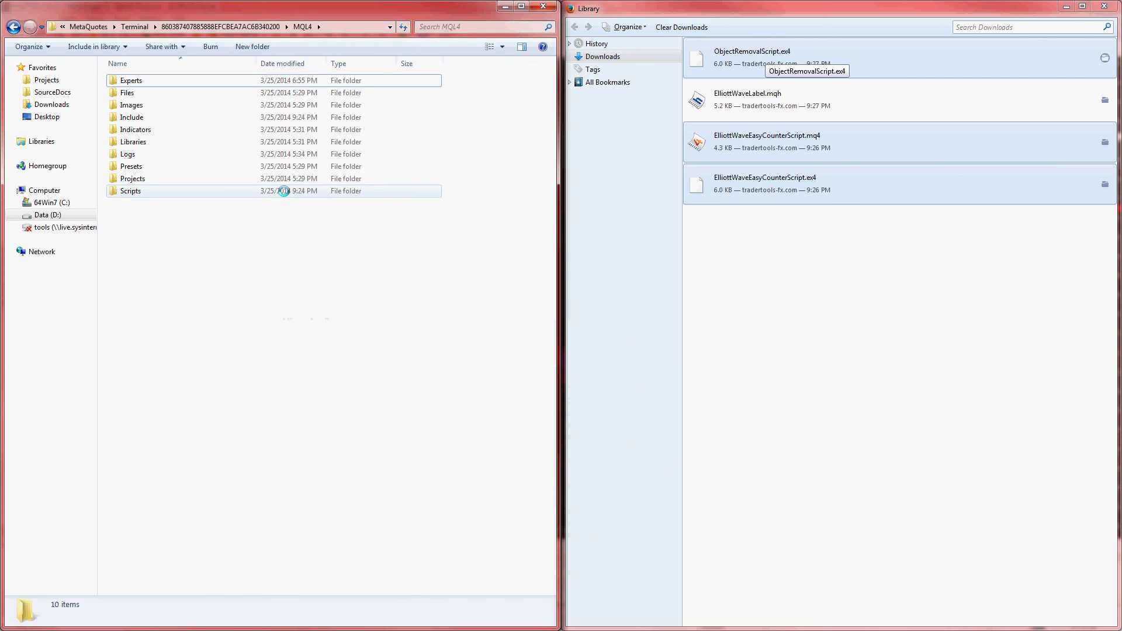
pyautogui.click(749, 106)
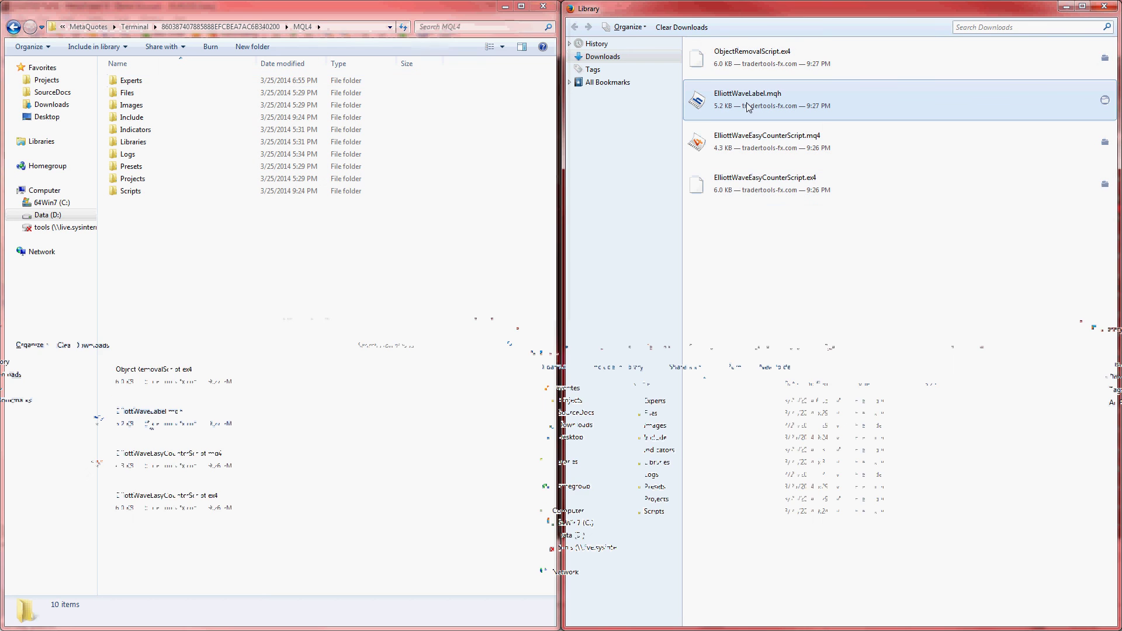
pyautogui.moveTo(748, 106); pyautogui.dragTo(156, 116)
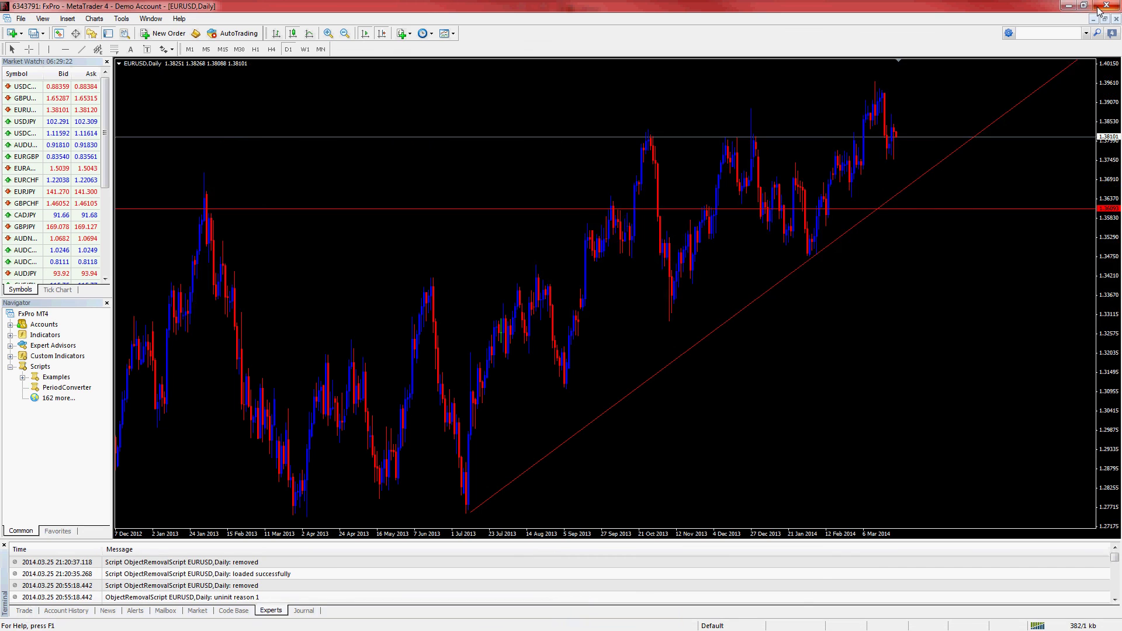
# Restart MetaTrader 4 and select ElliottWaveEasyCounterScript under Scripts in the Navigator
pyautogui.click(1099, 7)
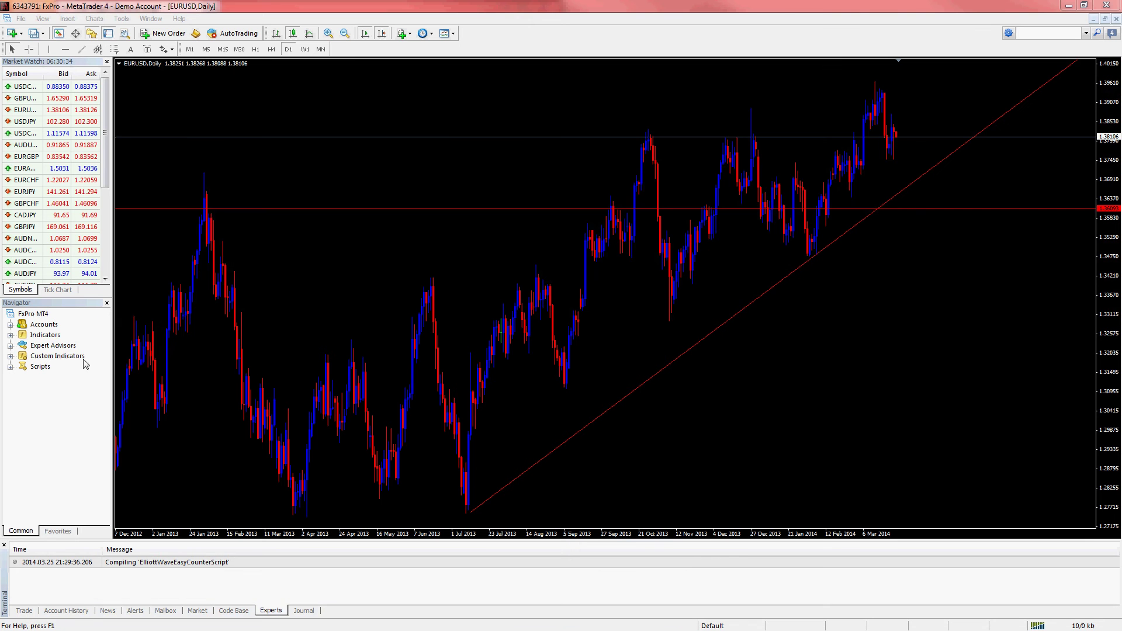
pyautogui.click(9, 367)
pyautogui.click(57, 389)
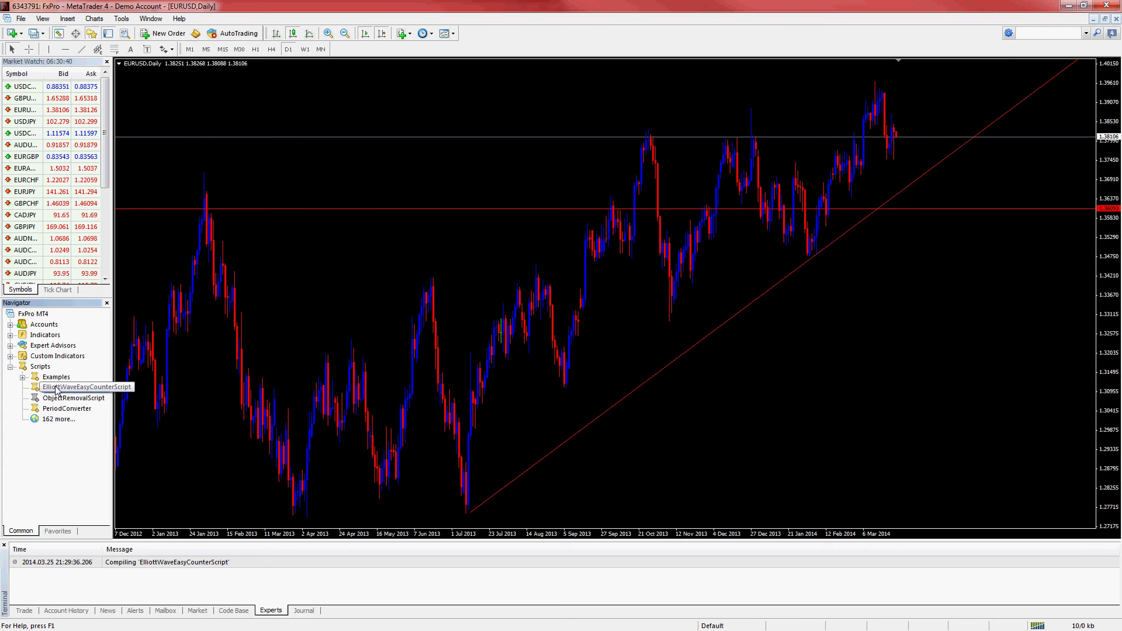
# Drop ElliottWaveEasyCounterScript onto the EURUSD chart, starting at the 1 Jul 2013 low
pyautogui.moveTo(106, 423); pyautogui.dragTo(307, 514)
pyautogui.moveTo(82, 388); pyautogui.dragTo(432, 275)
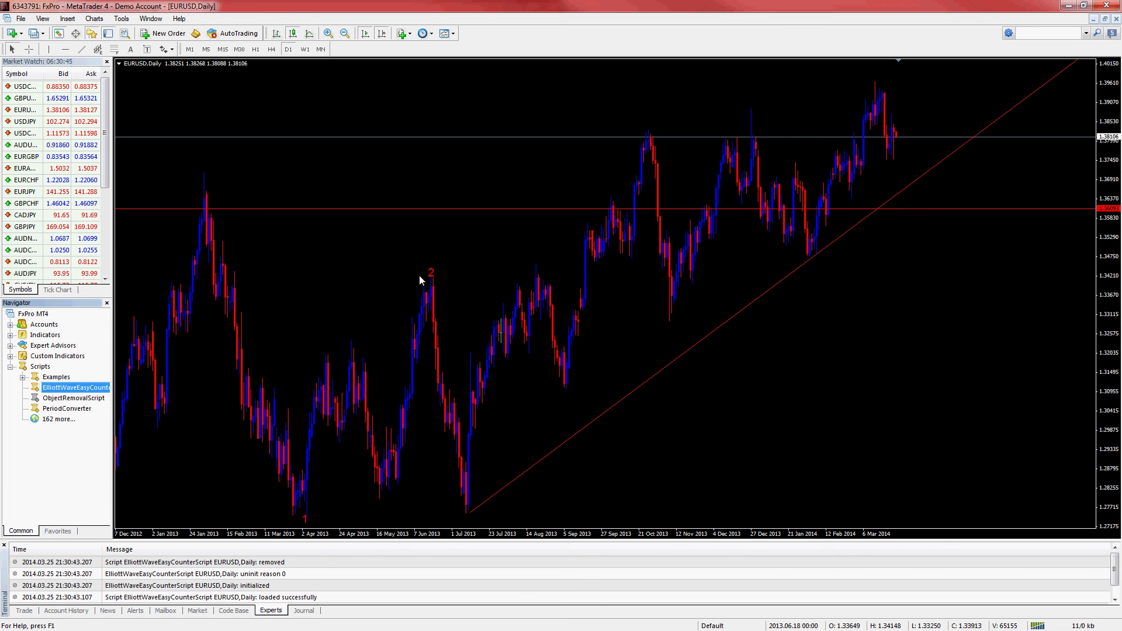
pyautogui.moveTo(103, 392); pyautogui.dragTo(469, 514)
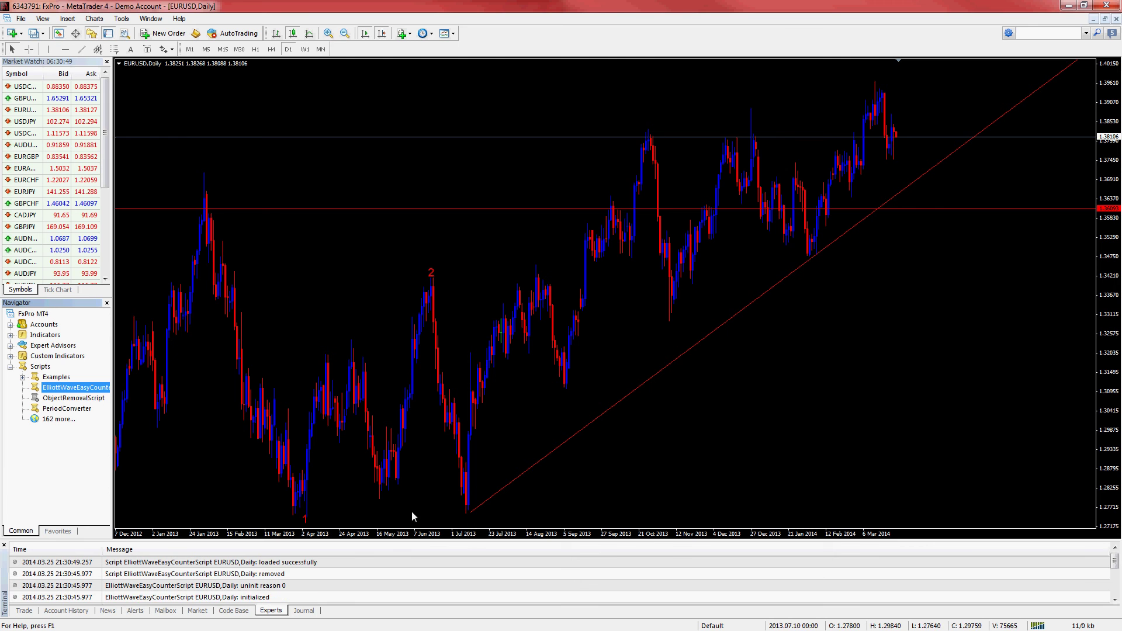
# Add wave labels 3, 4 and 5 at the July, late-2013 and December 2013 swings, then Modify the script
pyautogui.doubleClick(85, 388)
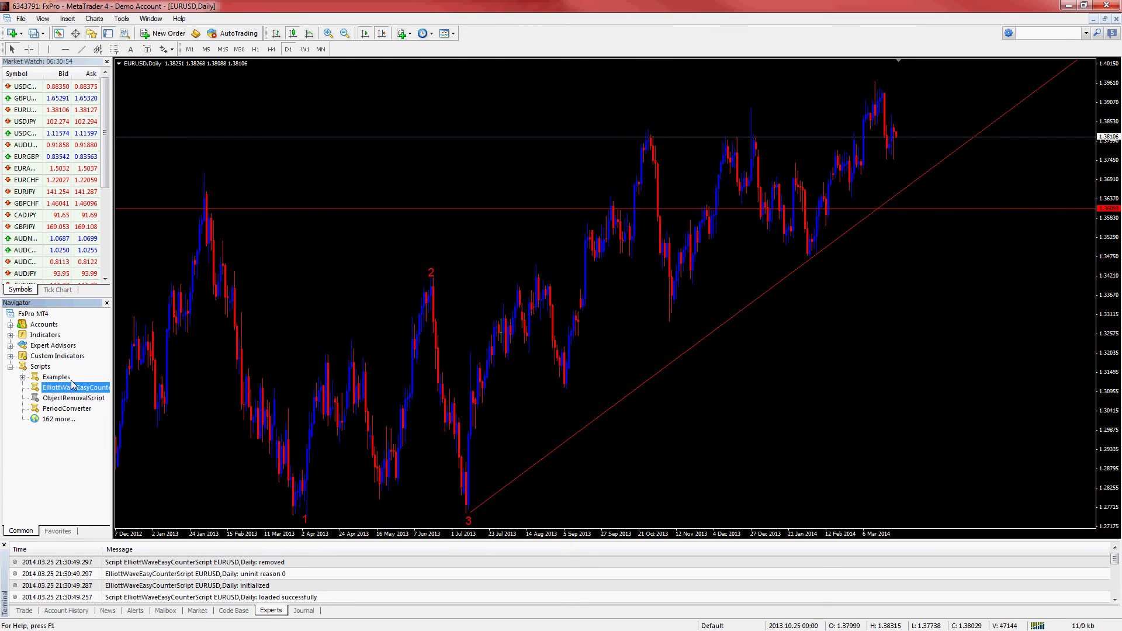
pyautogui.moveTo(51, 389); pyautogui.dragTo(685, 324)
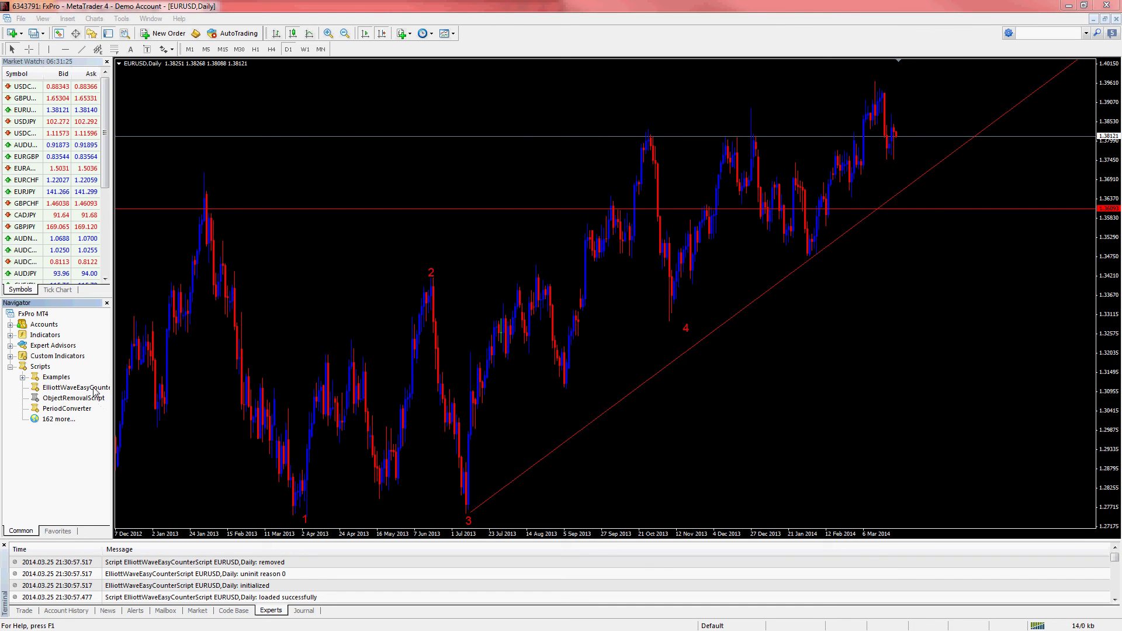
pyautogui.moveTo(94, 390); pyautogui.dragTo(740, 87)
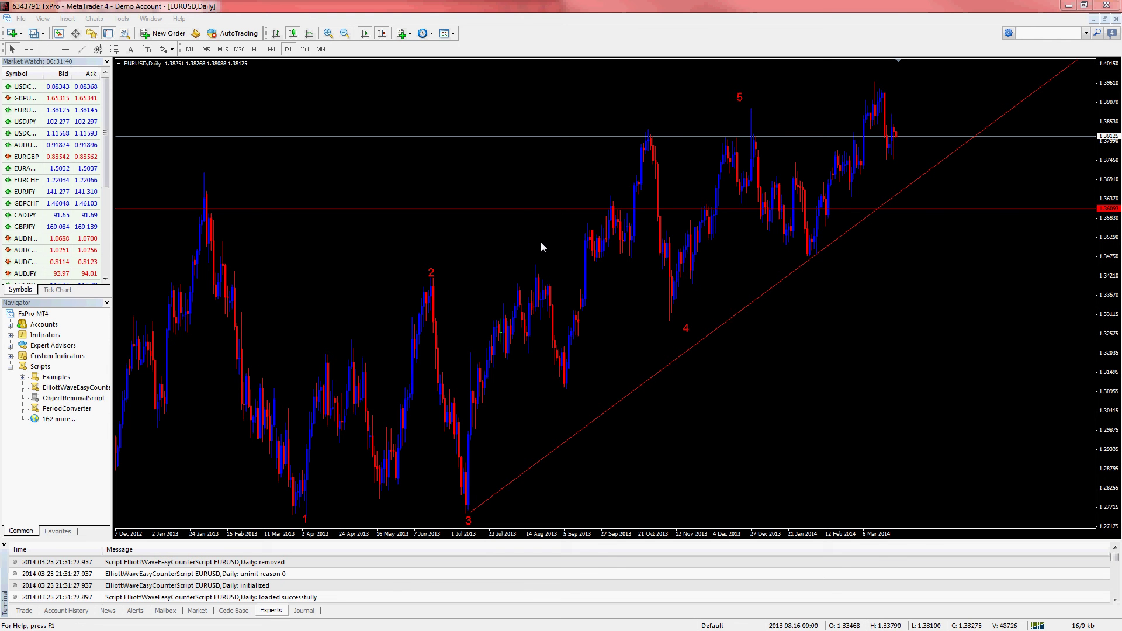
pyautogui.rightClick(88, 389)
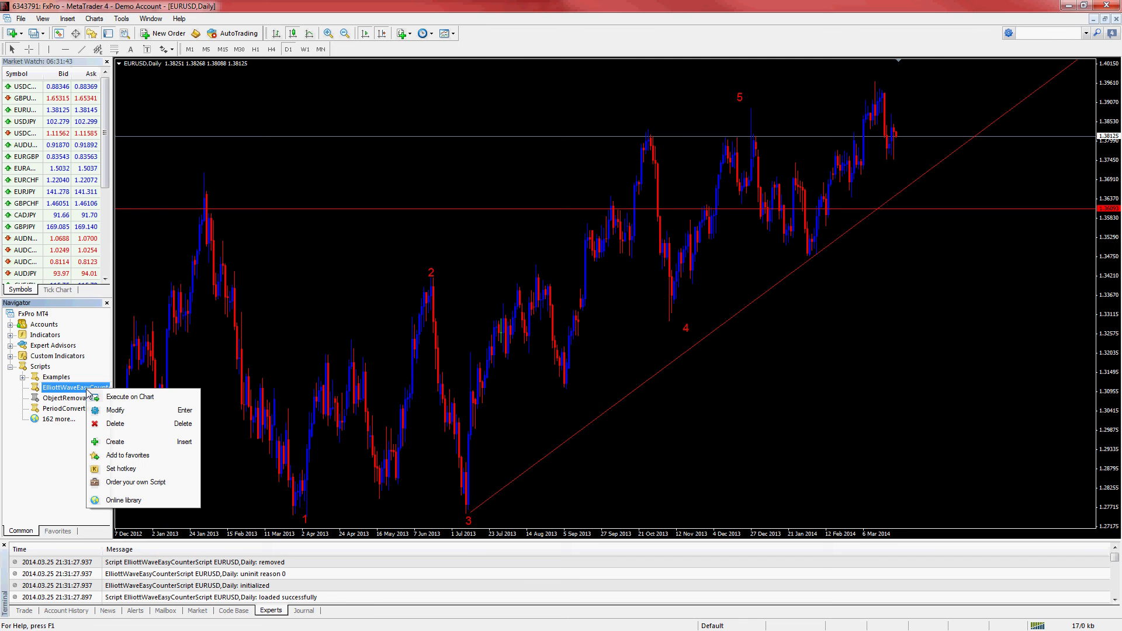
pyautogui.click(109, 411)
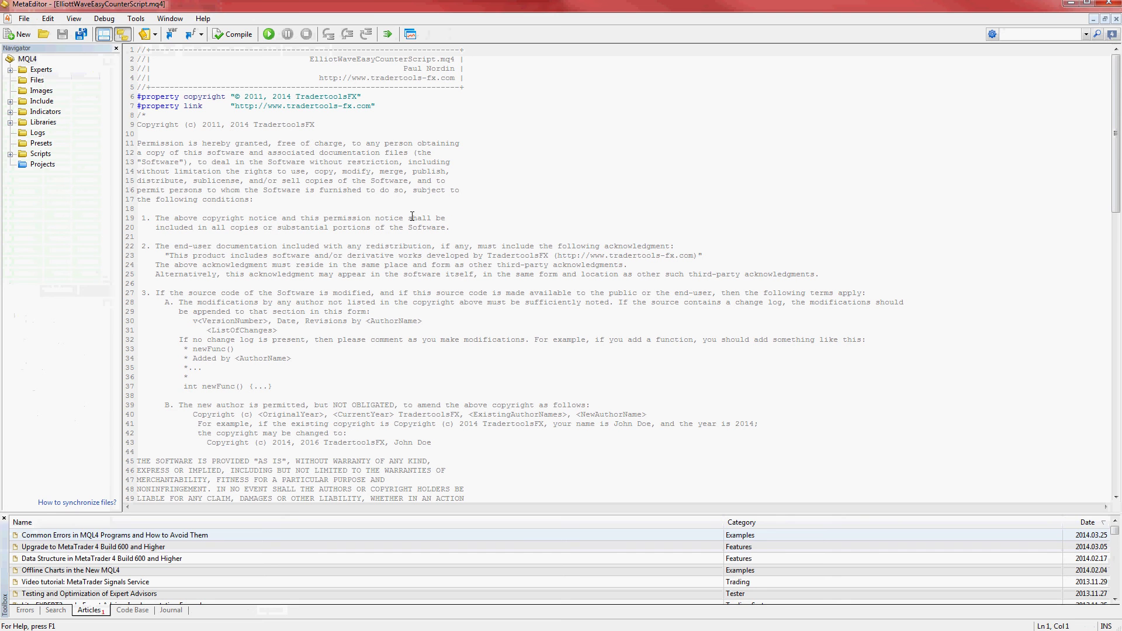
pyautogui.click(412, 217)
pyautogui.scroll(-6, 419, 294)
pyautogui.scroll(-3, 488, 293)
pyautogui.hotkey('ctrl', 'End')
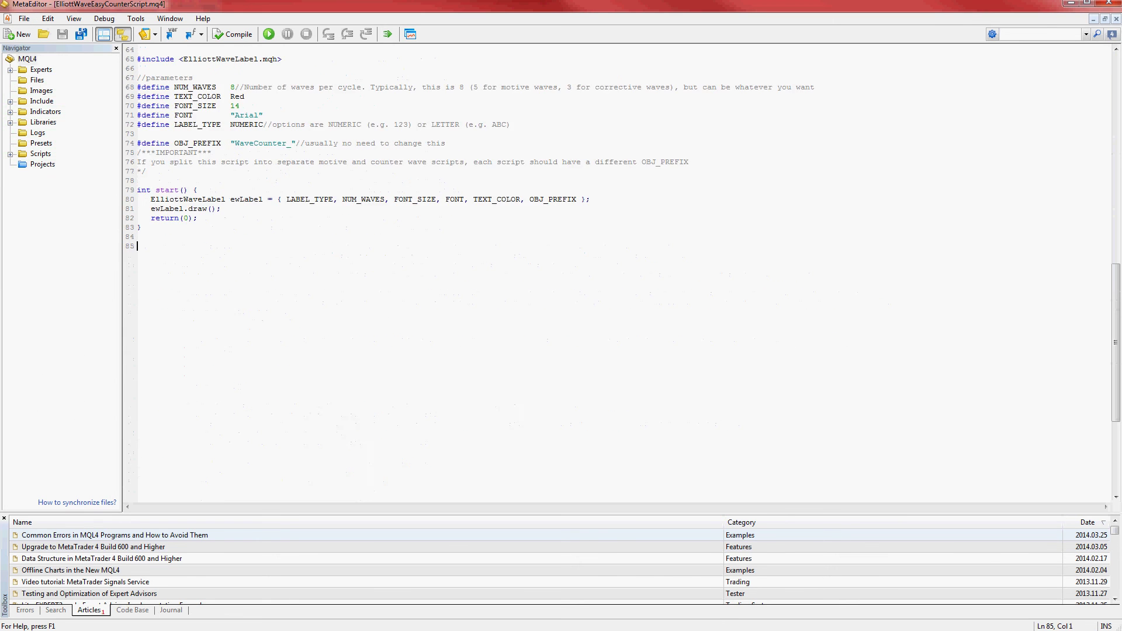
pyautogui.scroll(7, 313, 400)
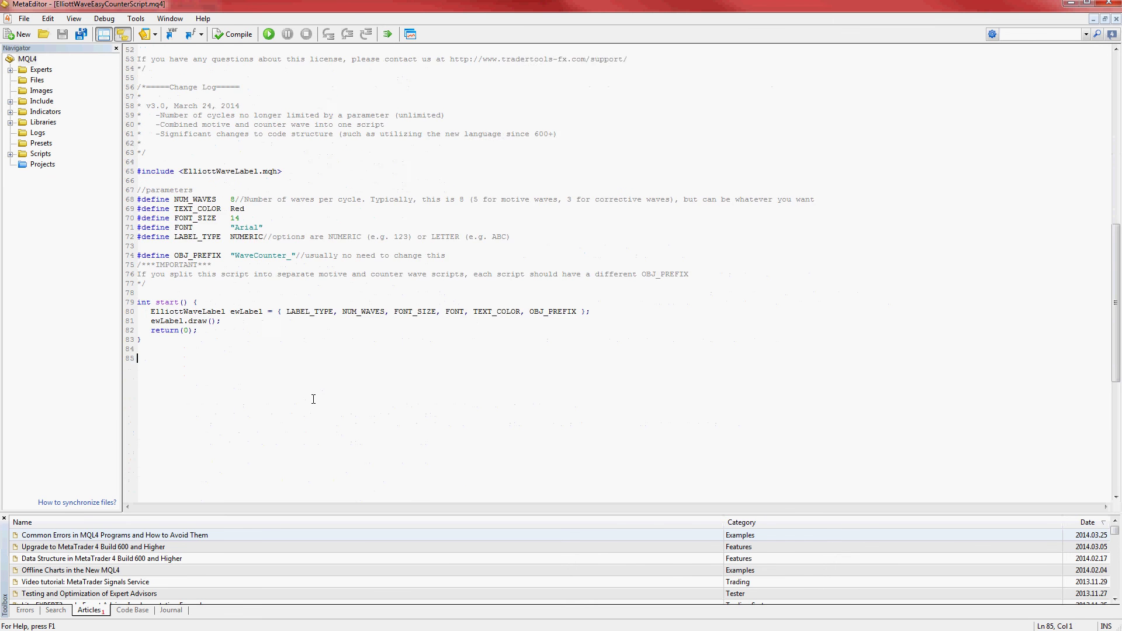
pyautogui.moveTo(211, 287); pyautogui.dragTo(188, 286)
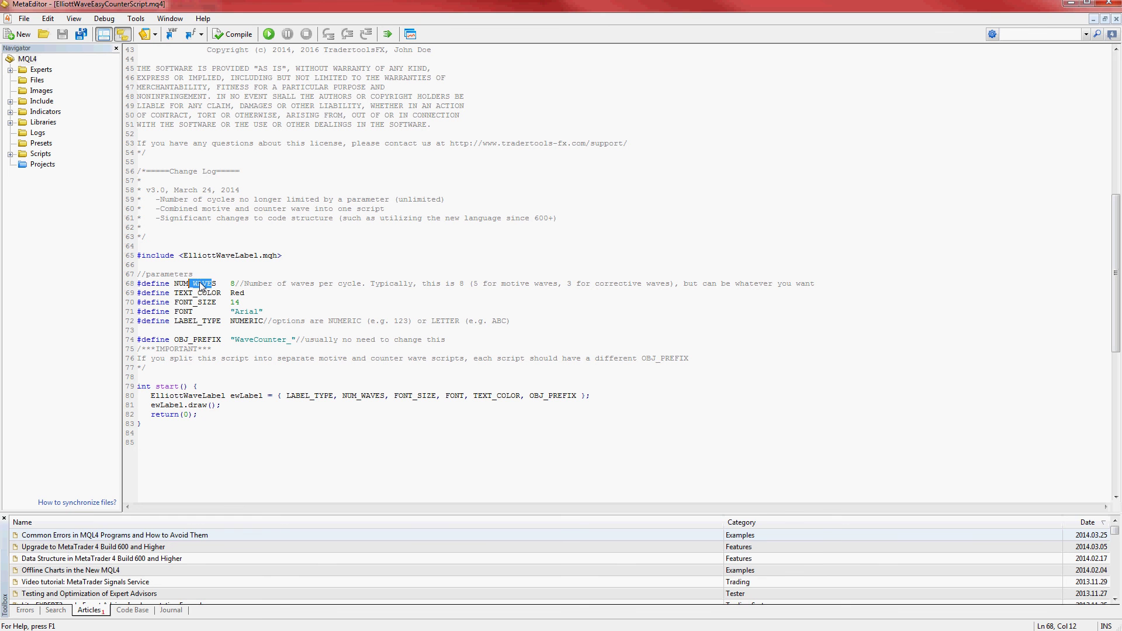
pyautogui.moveTo(221, 287); pyautogui.dragTo(176, 285)
pyautogui.press('Down')
pyautogui.keyDown('shift'); pyautogui.click(218, 292); pyautogui.keyUp('shift')
pyautogui.click(184, 314)
pyautogui.moveTo(223, 338); pyautogui.dragTo(176, 338)
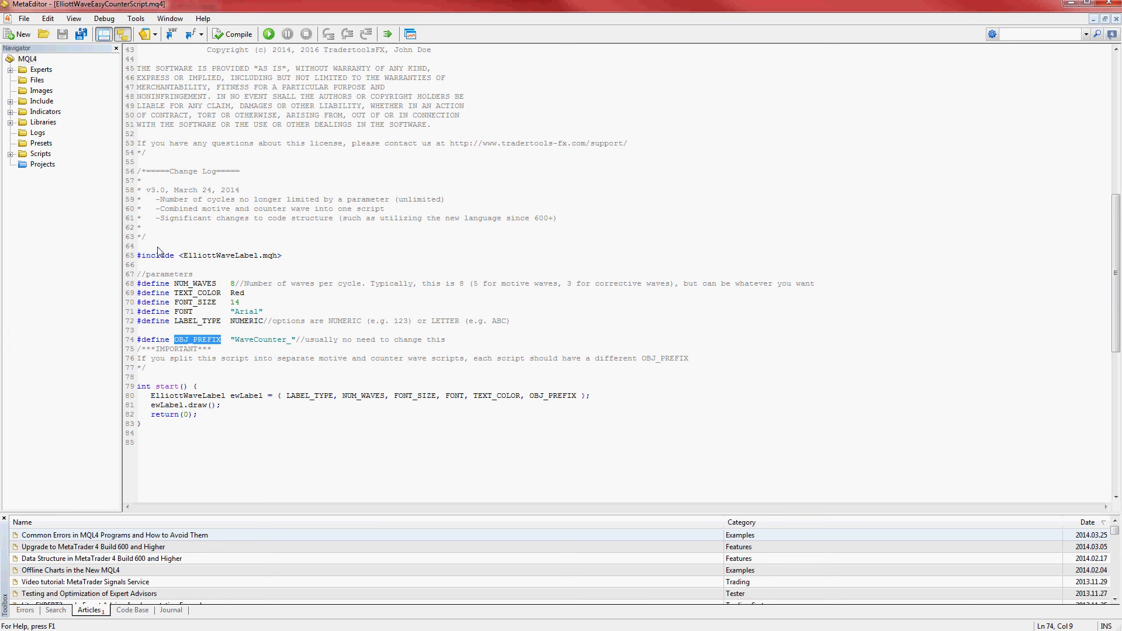
# Compile the script with 0 errors, then start overwriting LABEL_TYPE's NUMERIC value with LETTER
pyautogui.click(241, 36)
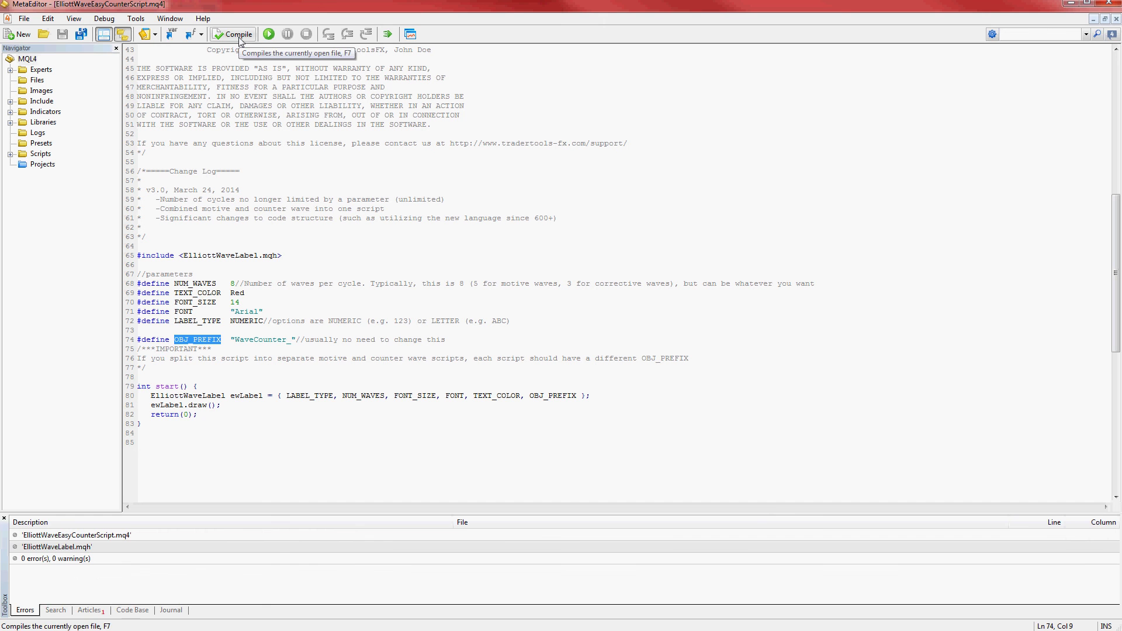
pyautogui.click(261, 321)
pyautogui.keyDown('shift'); pyautogui.click(230, 321); pyautogui.keyUp('shift')
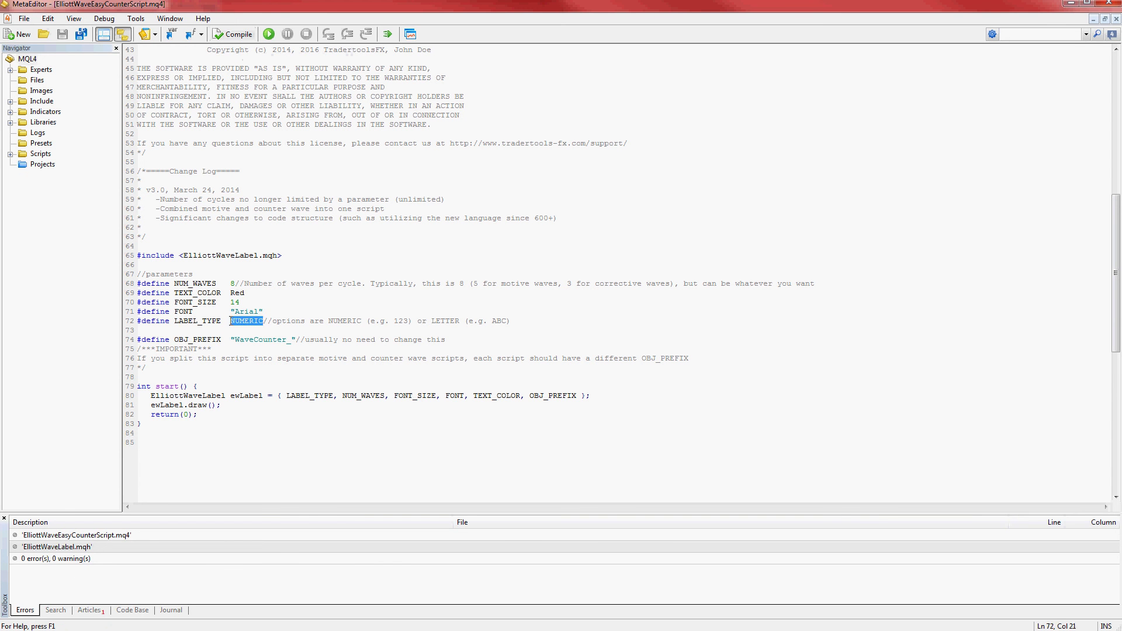
pyautogui.write('LETE')
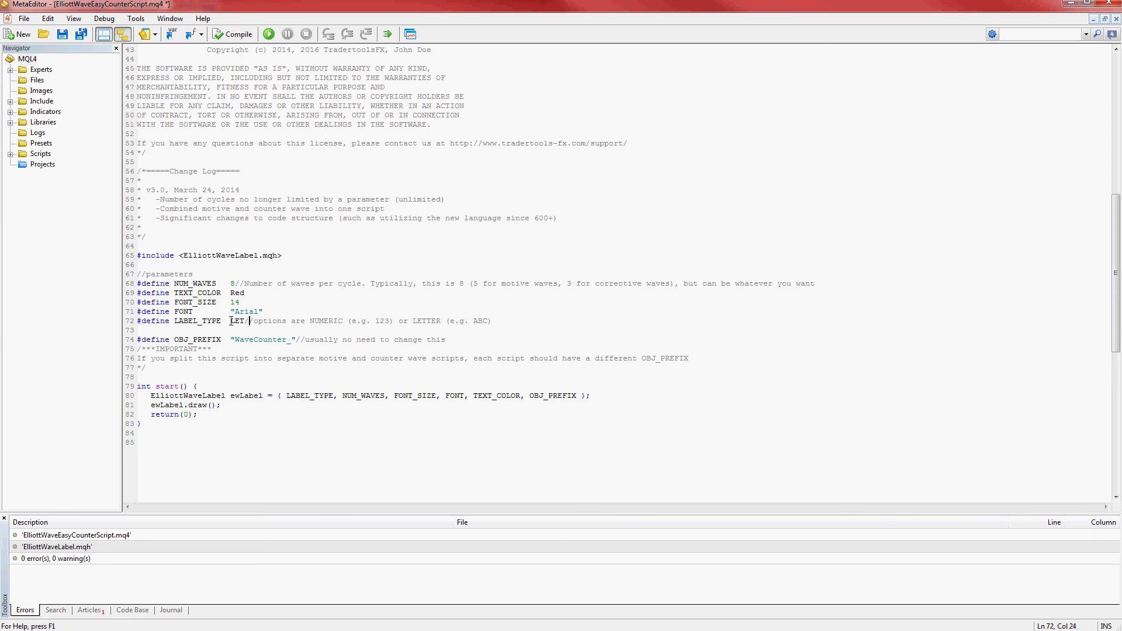
pyautogui.write('ER')
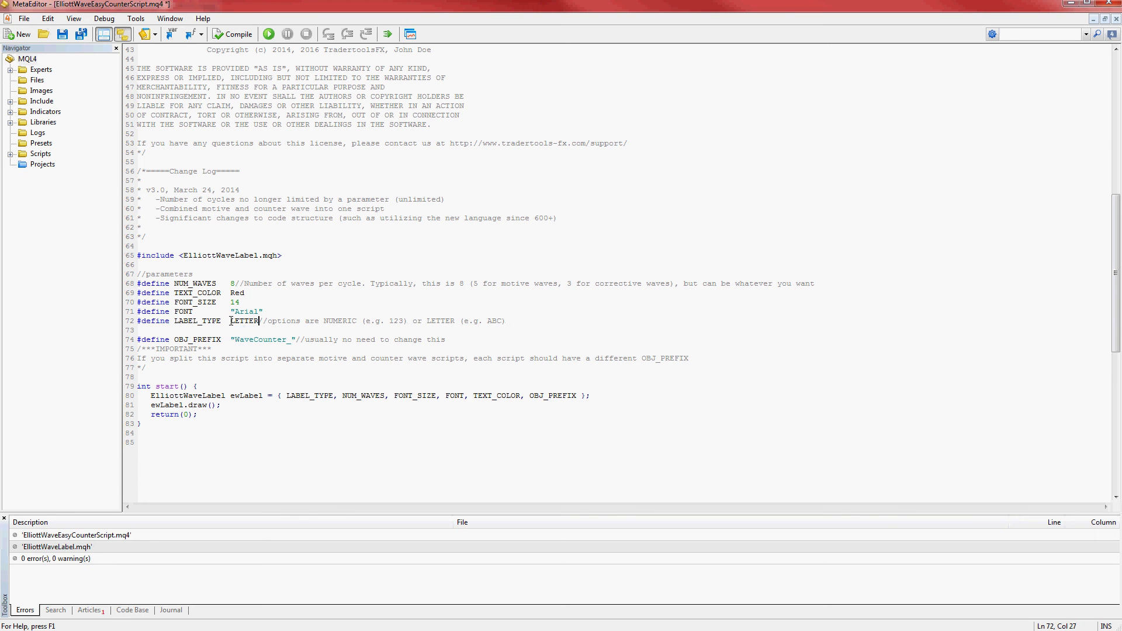
# Recompile and save with LABEL_TYPE set to LETTER, then return to the EURUSD chart
pyautogui.click(233, 34)
pyautogui.hotkey('alt', 'Tab')
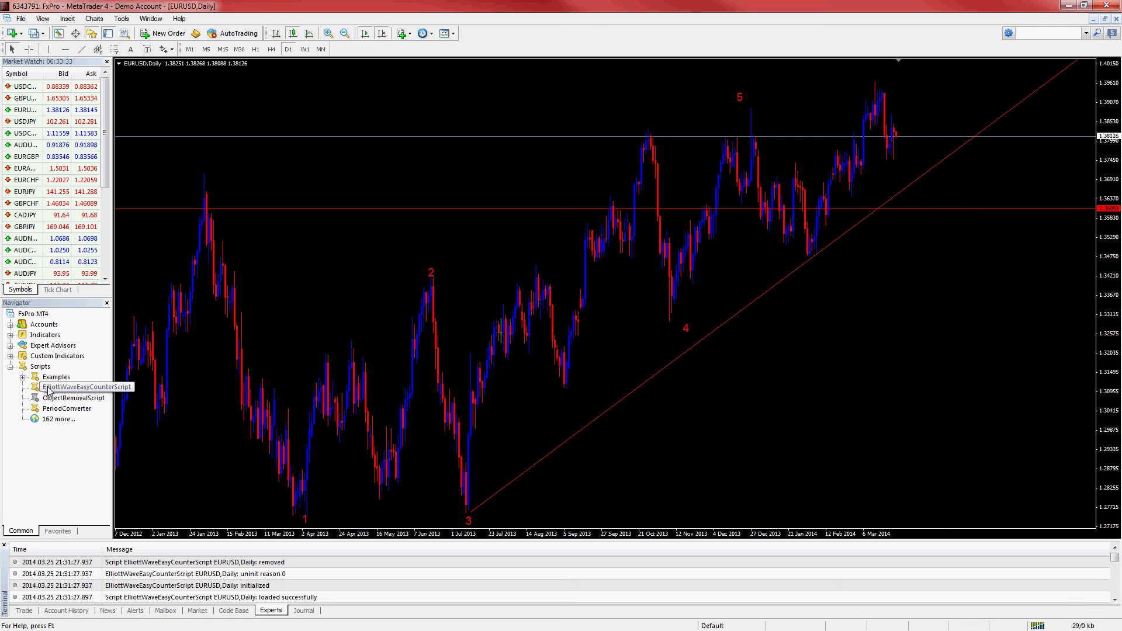
# Place lettered wave label F at the January 2014 low, then switch back to MetaEditor
pyautogui.moveTo(48, 390); pyautogui.dragTo(829, 261)
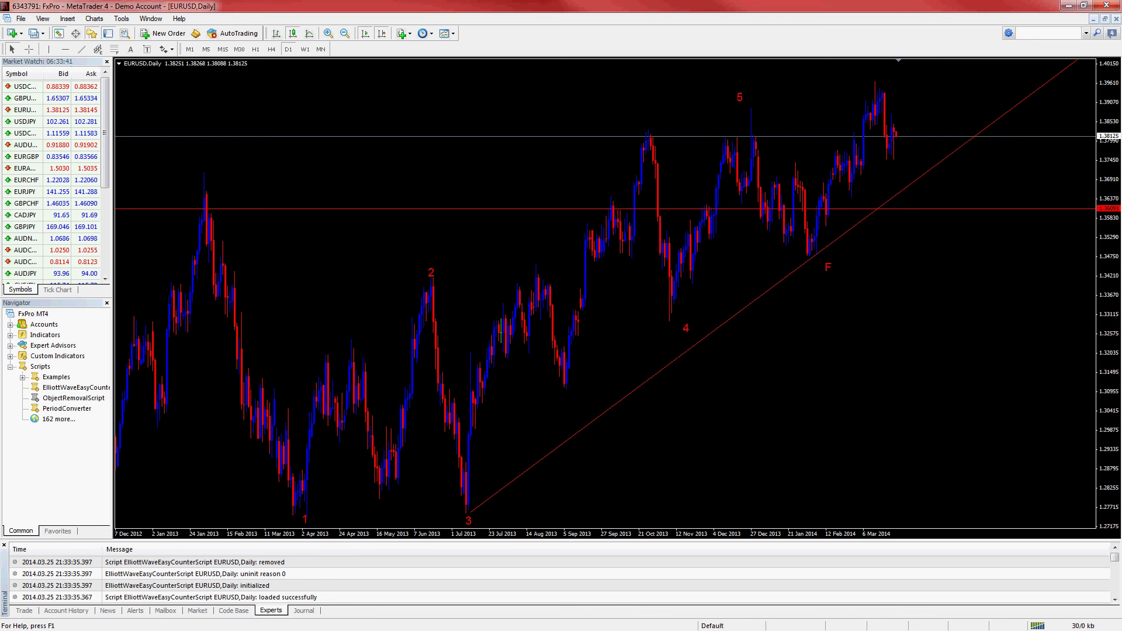
pyautogui.hotkey('alt', 'Tab')
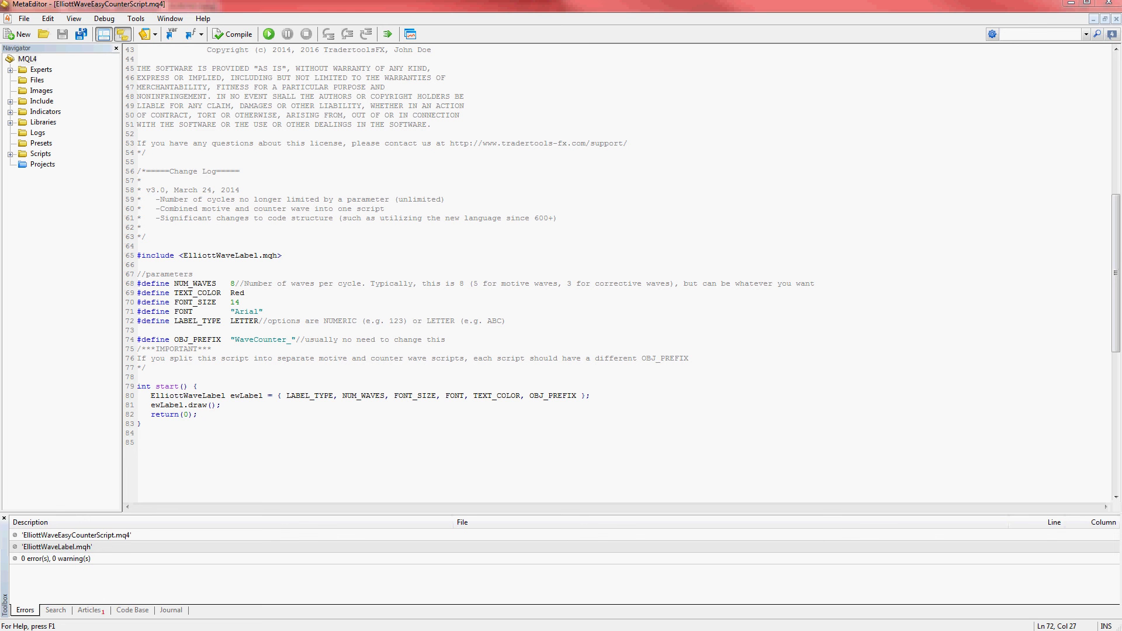
# Save the script under a new name by adding a leading 5, giving 5ElliottWaveEasyCounterScript.mq4
pyautogui.click(281, 270)
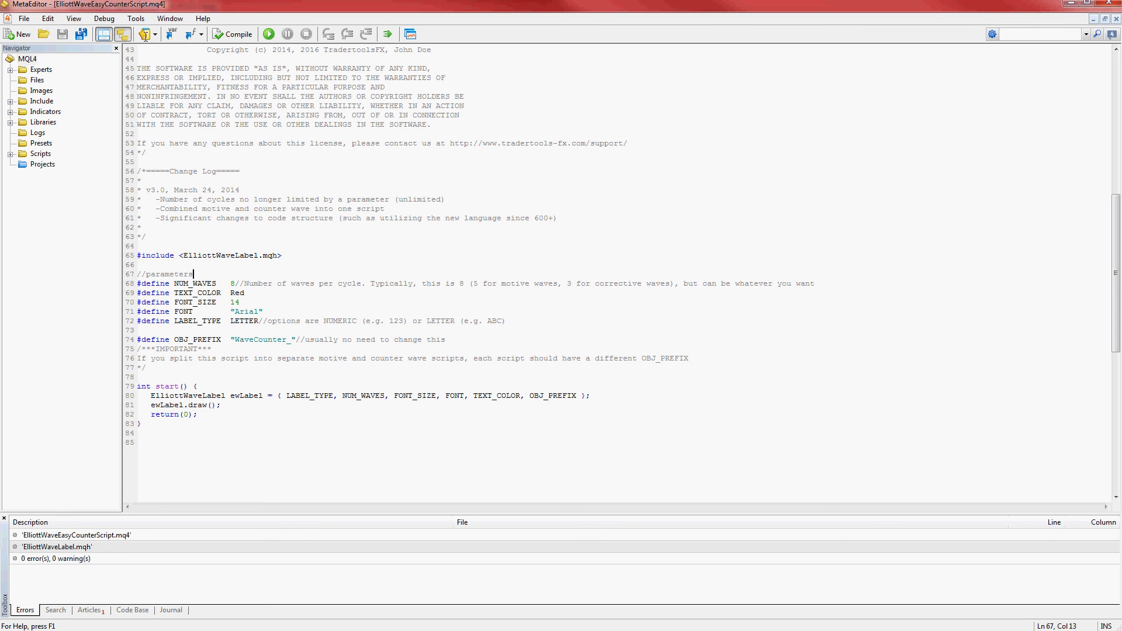
pyautogui.click(24, 18)
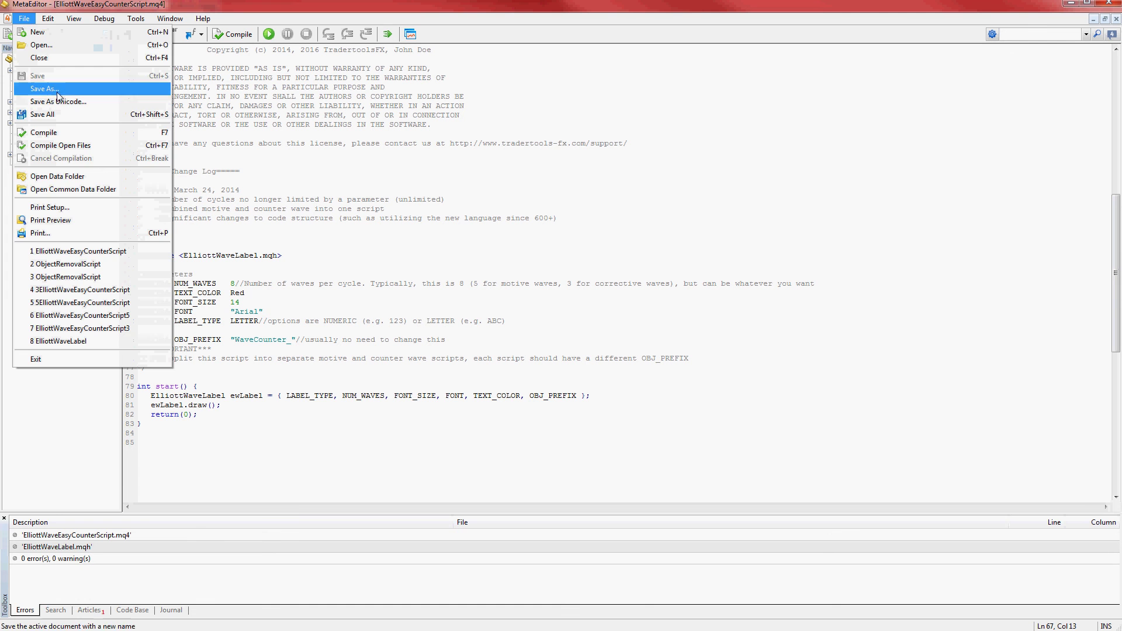
pyautogui.click(57, 89)
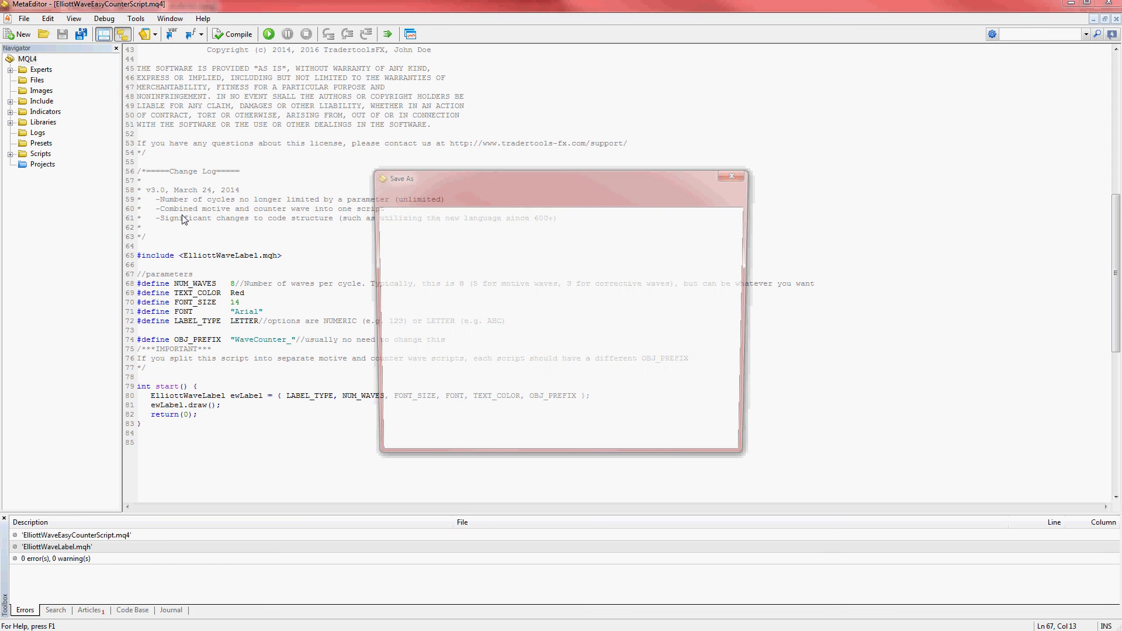
pyautogui.click(449, 422)
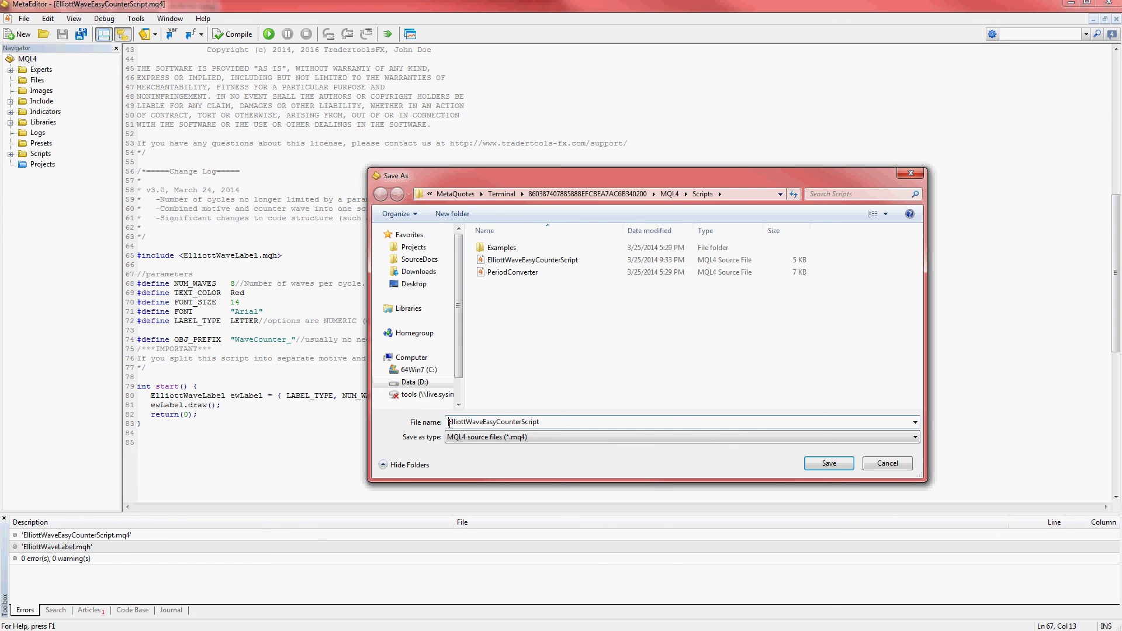
pyautogui.write('5')
pyautogui.click(813, 462)
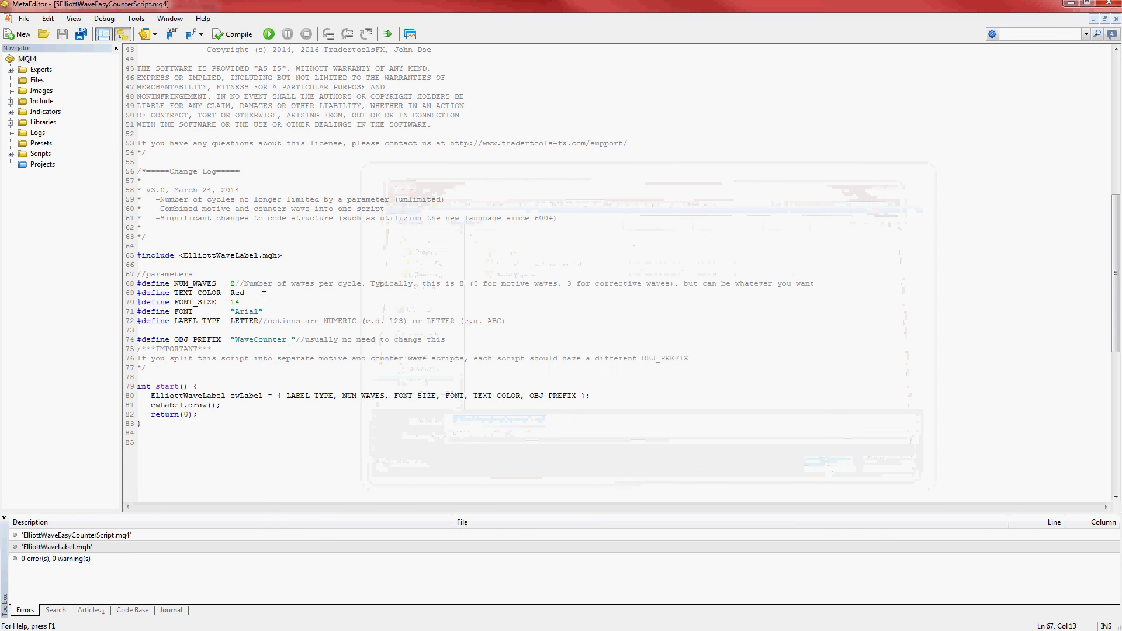
# Set NUM_WAVES to 5, TEXT_COLOR to Blue, LABEL_TYPE to NUMERIC and prefix WaveCounter5_, then compile
pyautogui.click(237, 283)
pyautogui.press('BackSpace')
pyautogui.write('5')
pyautogui.press('Right')
pyautogui.press('BackSpace')
pyautogui.press('BackSpace')
pyautogui.press('BackSpace')
pyautogui.write('Blue')
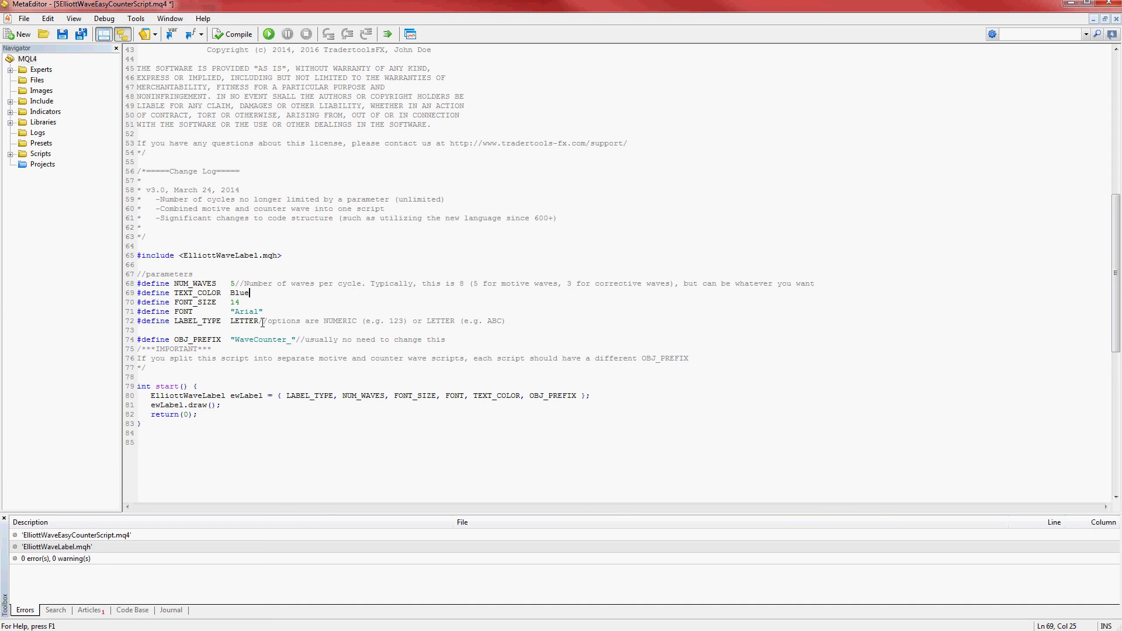
pyautogui.moveTo(259, 321); pyautogui.dragTo(232, 321)
pyautogui.write('NUMERIC')
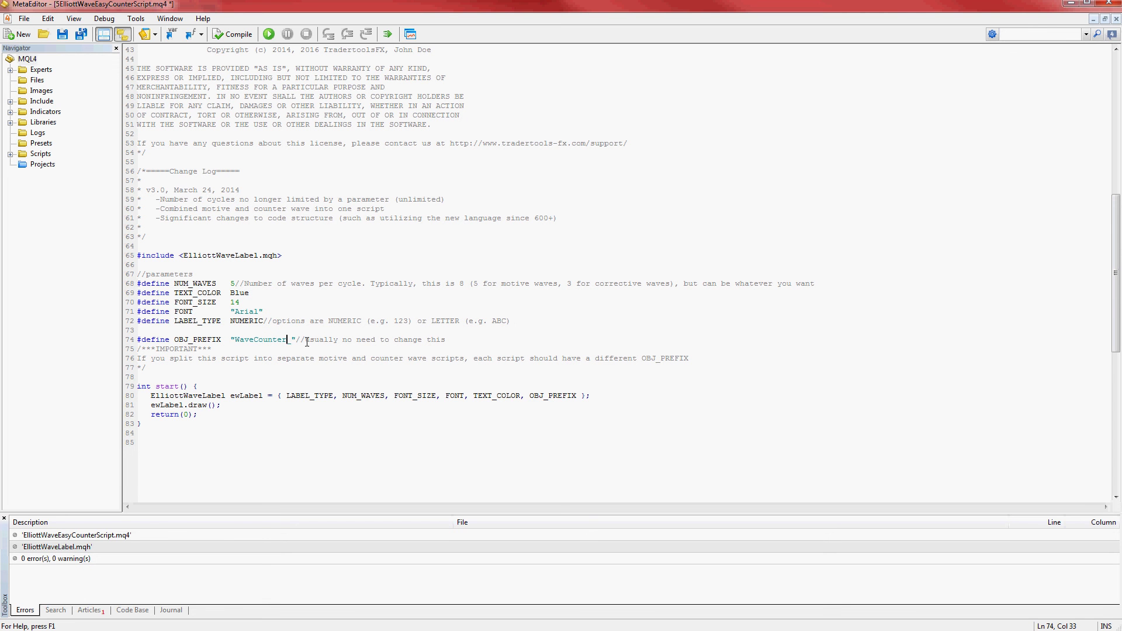
pyautogui.write('5')
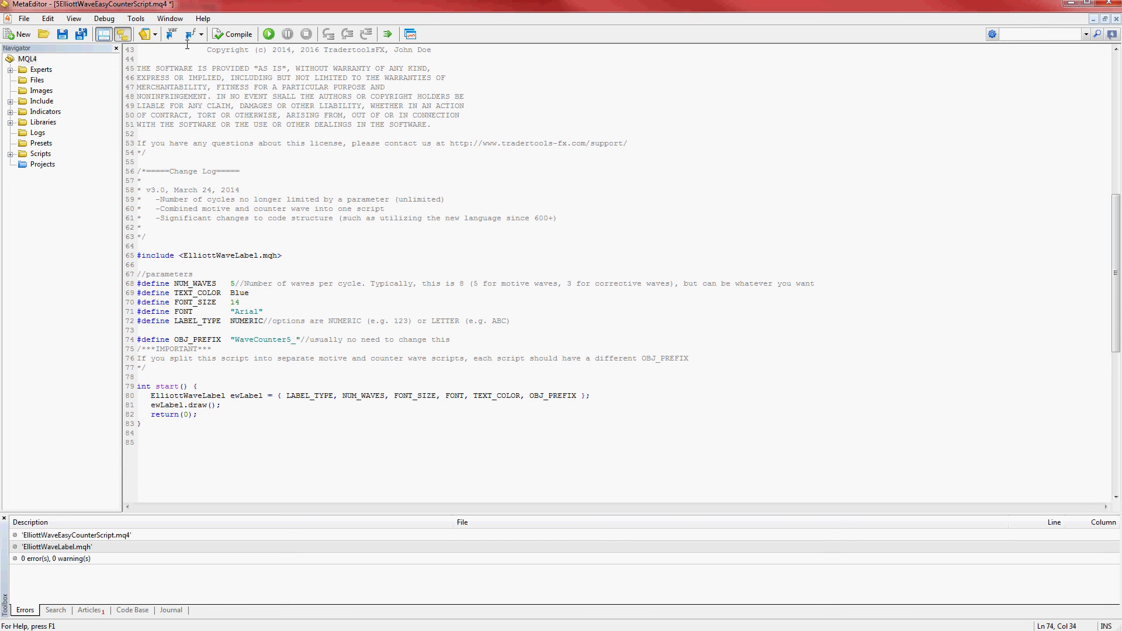
pyautogui.click(236, 35)
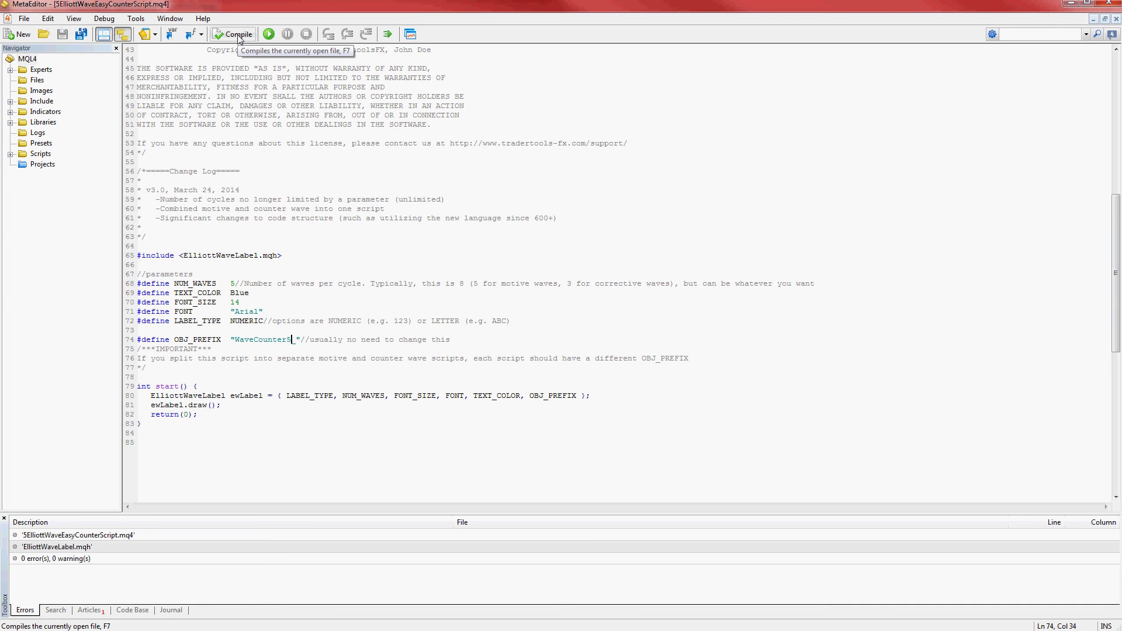
# Save a copy of the script as 3ElliottWaveEasyCounterScript.mq4
pyautogui.click(24, 19)
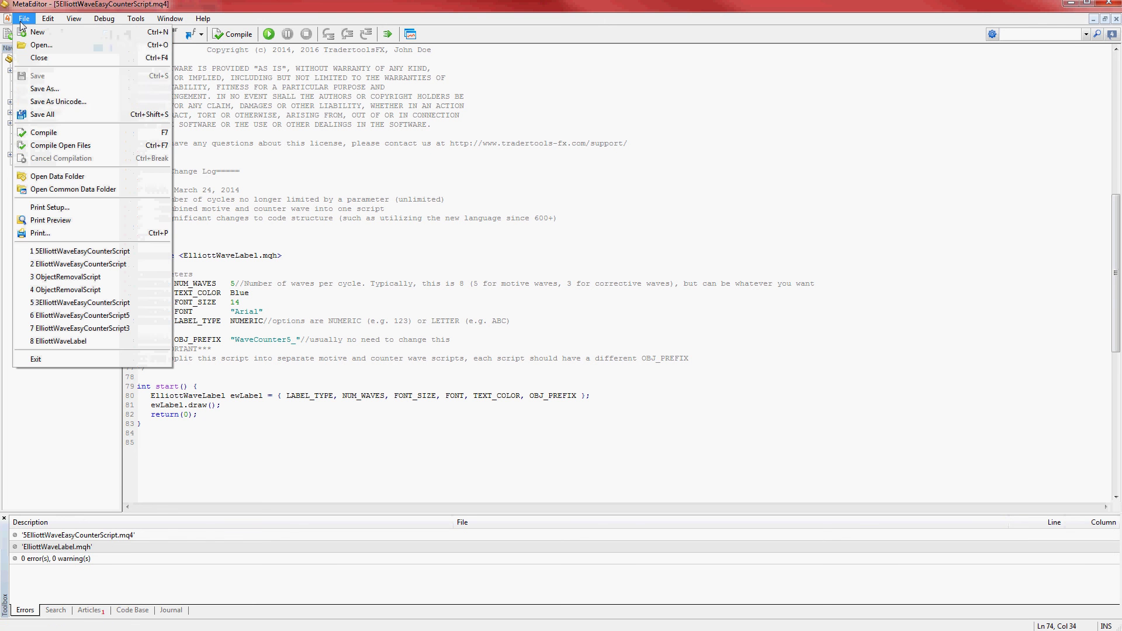
pyautogui.click(44, 89)
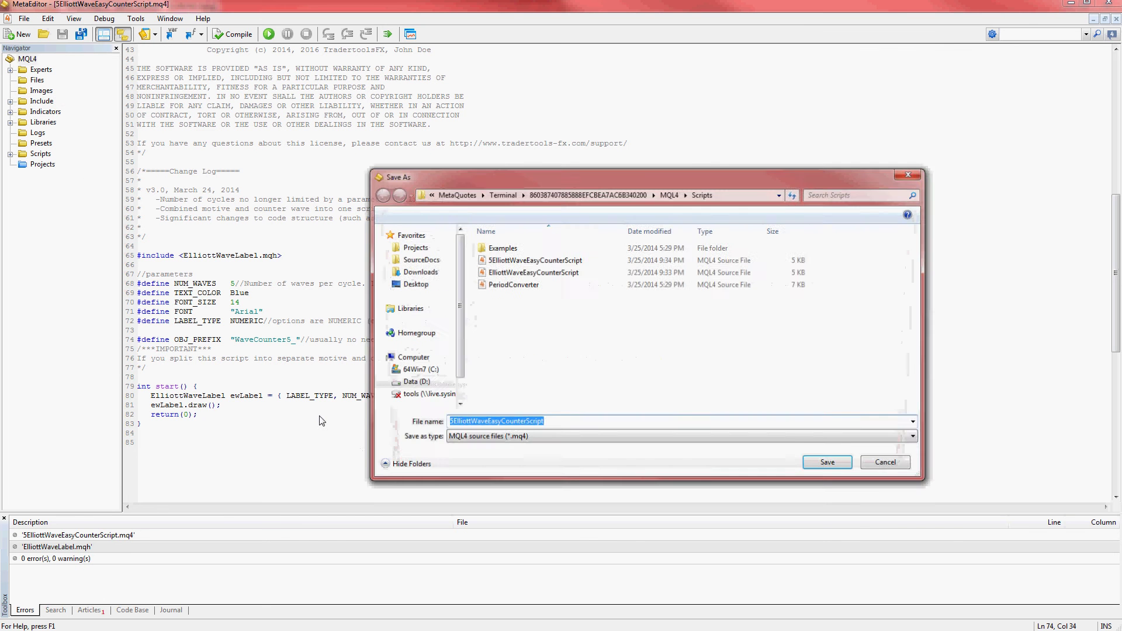
pyautogui.click(462, 422)
pyautogui.press('BackSpace')
pyautogui.write('3')
pyautogui.click(825, 466)
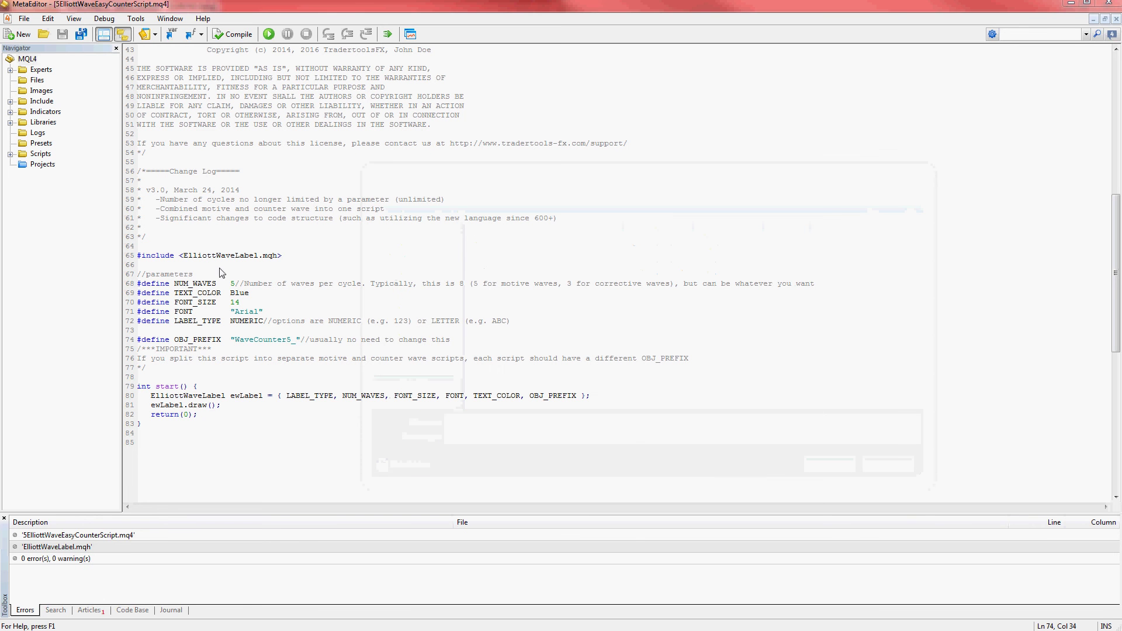
# Change NUM_WAVES to 3, TEXT_COLOR to Red, LABEL_TYPE to LETTER and prefix WaveCounter3_, then compile
pyautogui.click(235, 284)
pyautogui.press('BackSpace')
pyautogui.write('3')
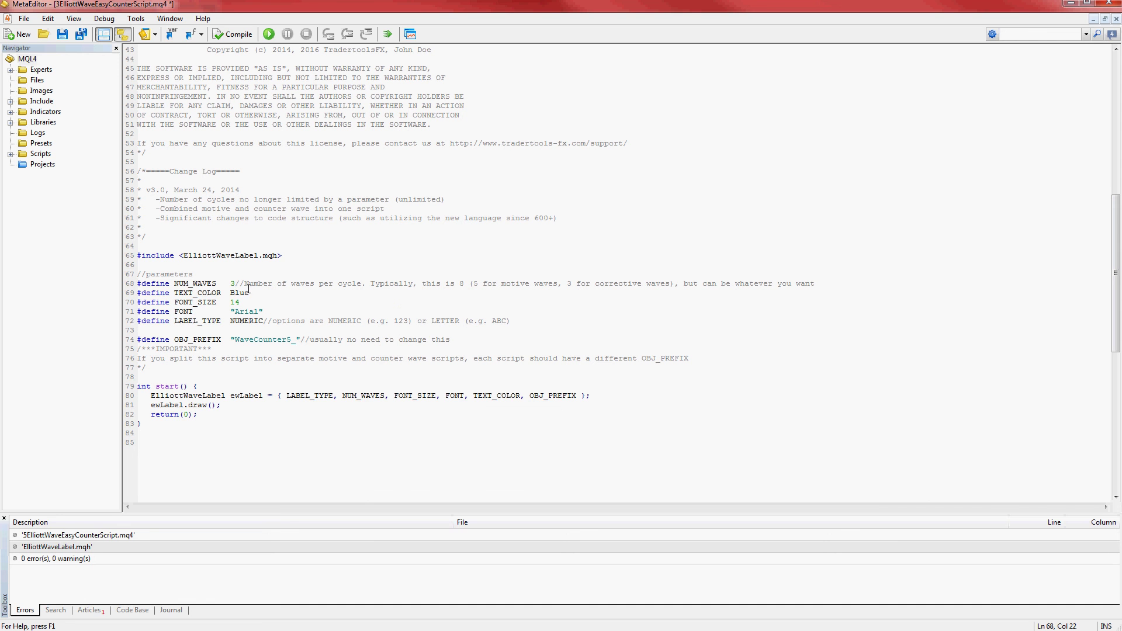
pyautogui.keyDown('shift'); pyautogui.click(231, 293); pyautogui.keyUp('shift')
pyautogui.write('Red')
pyautogui.click(264, 321)
pyautogui.keyDown('shift'); pyautogui.click(231, 323); pyautogui.keyUp('shift')
pyautogui.write('LETTER')
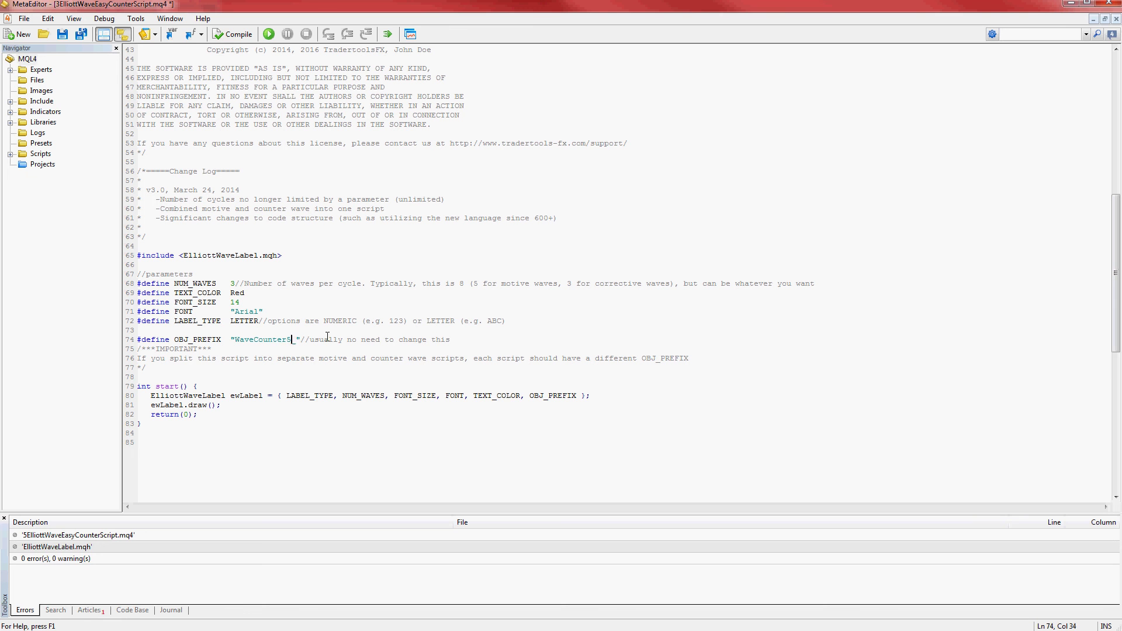
pyautogui.press('BackSpace')
pyautogui.write('3')
pyautogui.click(232, 34)
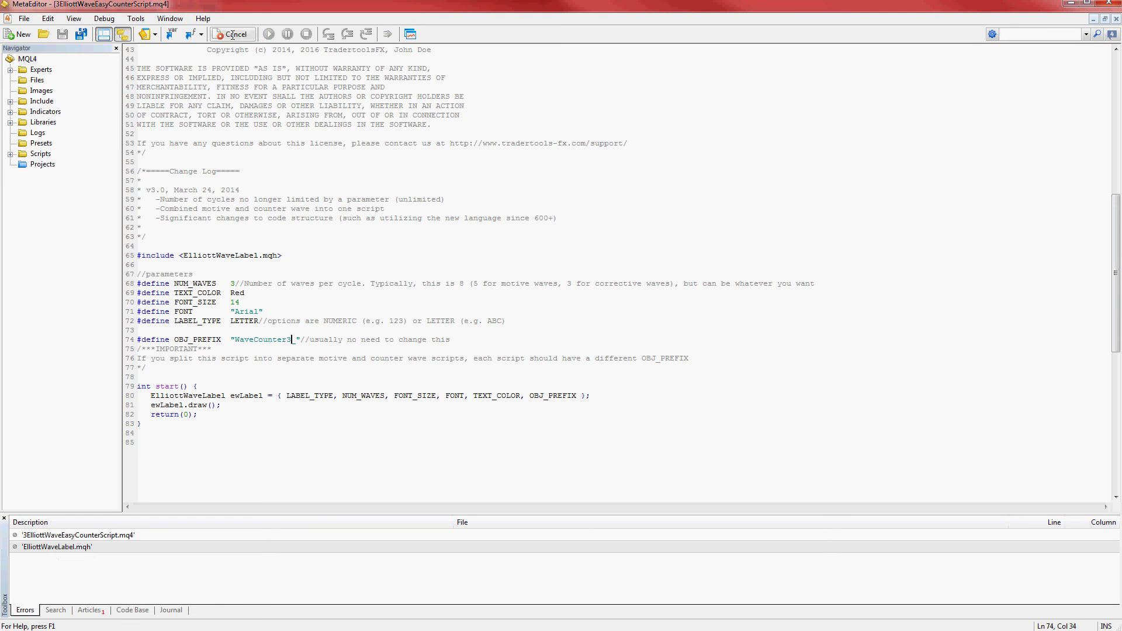
# Run ObjectRemovalScript on the EURUSD Daily chart with ObjectPrefix set to WaveCounter
pyautogui.hotkey('alt', 'Tab')
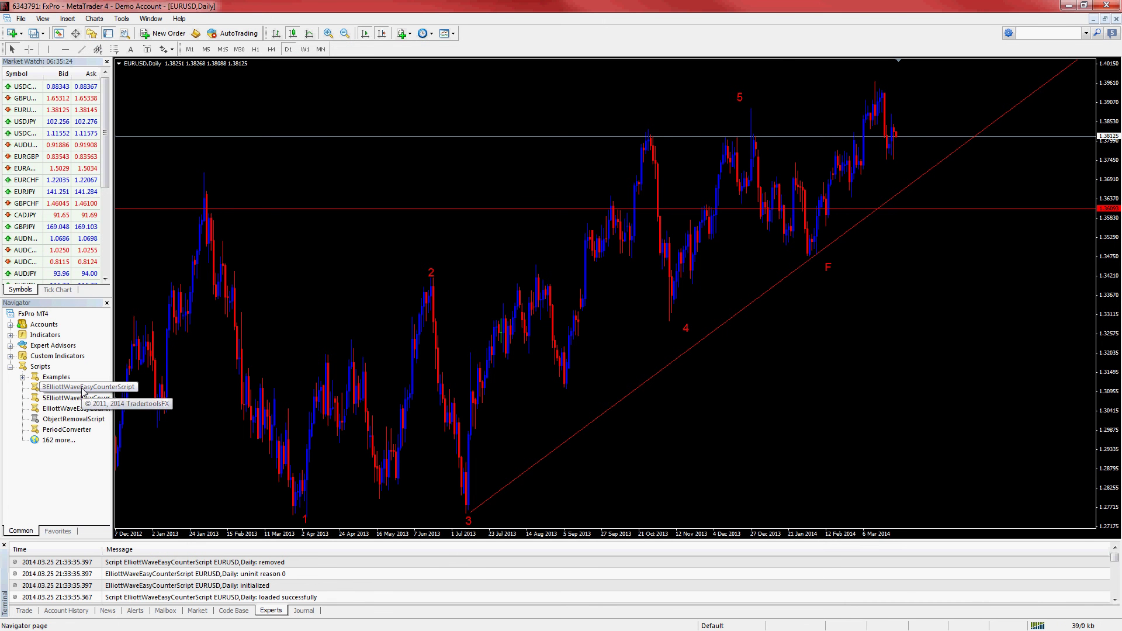
pyautogui.doubleClick(76, 420)
pyautogui.click(546, 319)
pyautogui.click(546, 319)
pyautogui.write('WaveCounter')
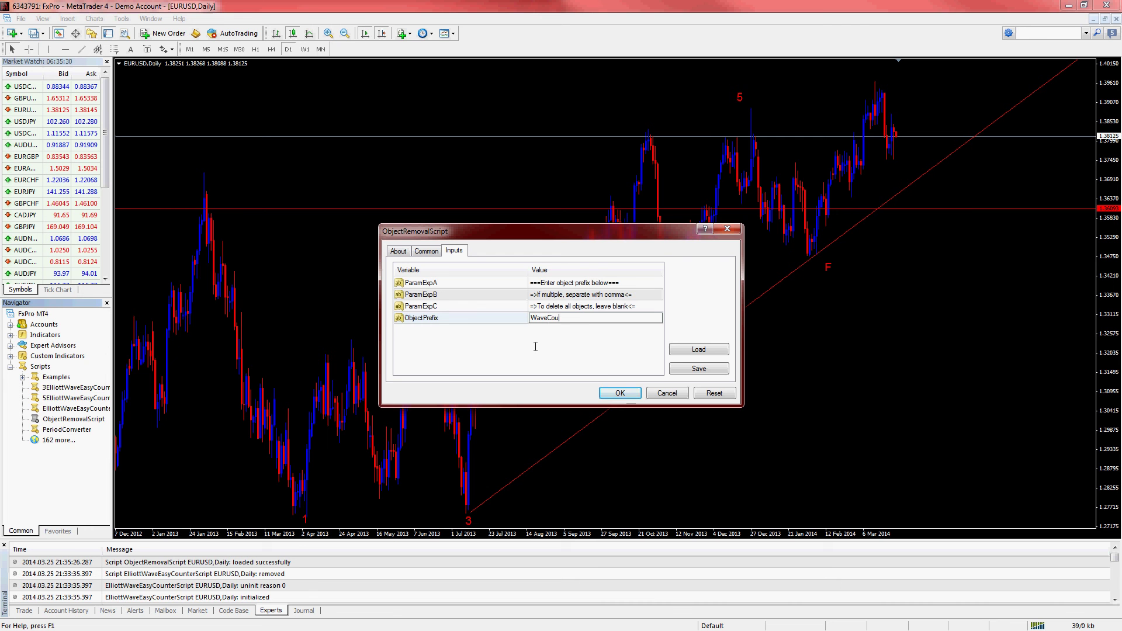
pyautogui.click(619, 393)
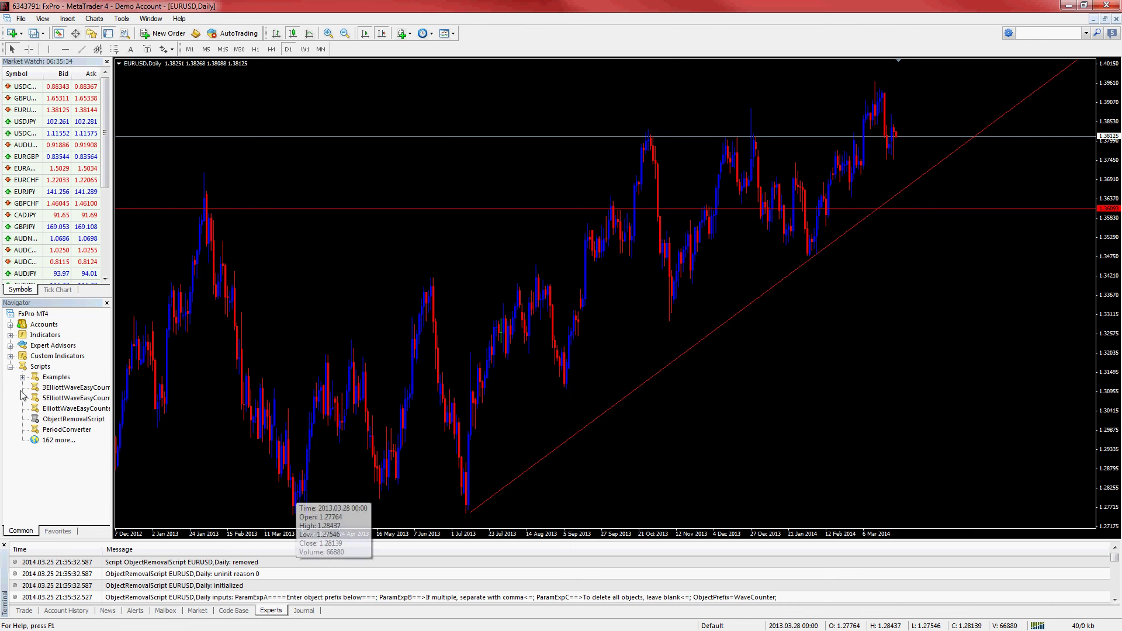
# Drop 5ElliottWaveEasyCounterScript on three chart swings for blue numbers, then 3ElliottWaveEasyCounterScript for letter A
pyautogui.click(61, 388)
pyautogui.click(64, 401)
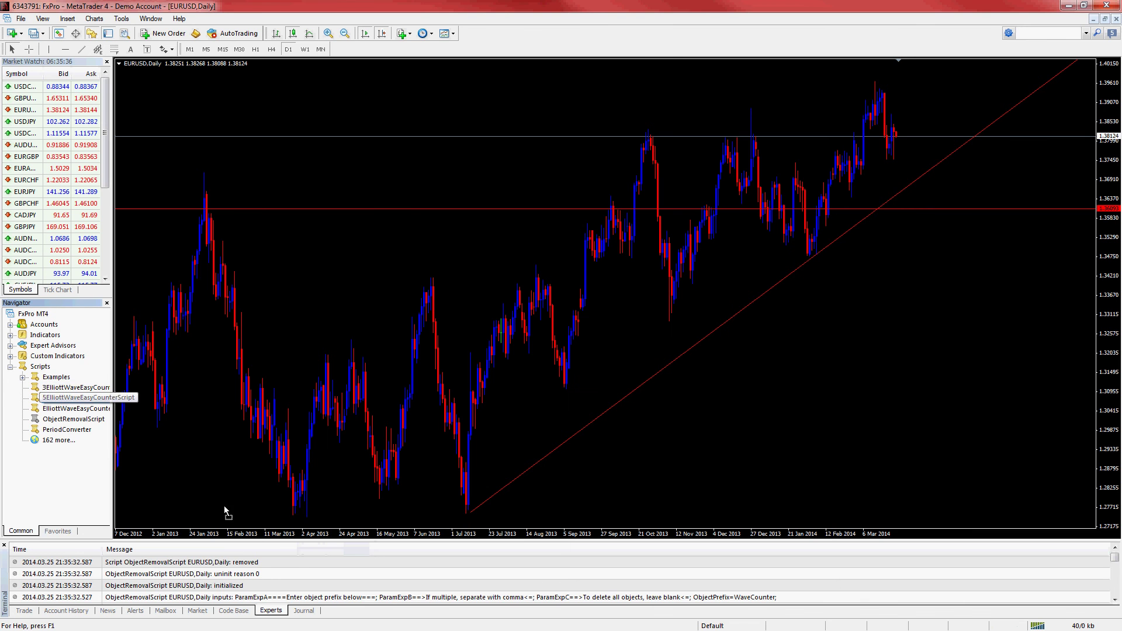
pyautogui.moveTo(112, 402); pyautogui.dragTo(433, 275)
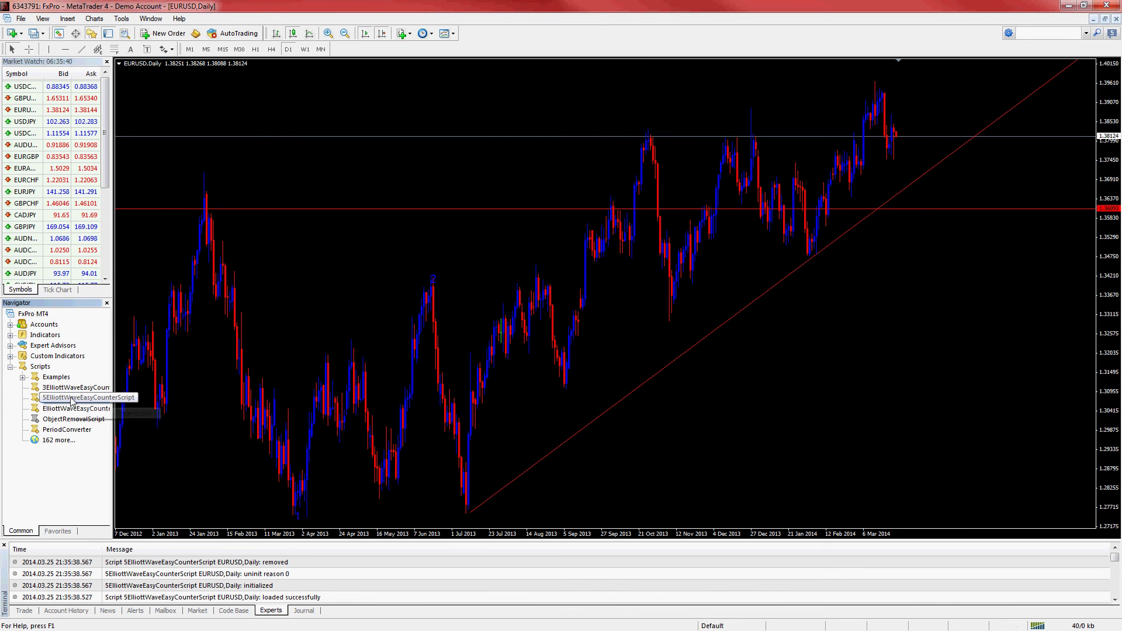
pyautogui.moveTo(58, 400); pyautogui.dragTo(537, 255)
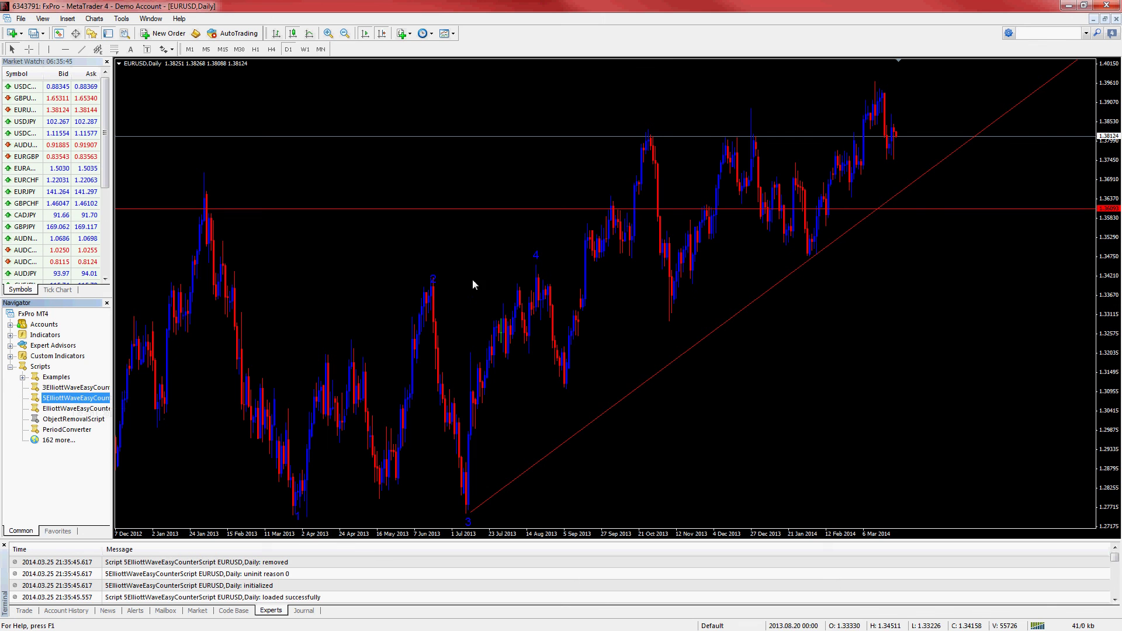
pyautogui.moveTo(76, 398); pyautogui.dragTo(569, 394)
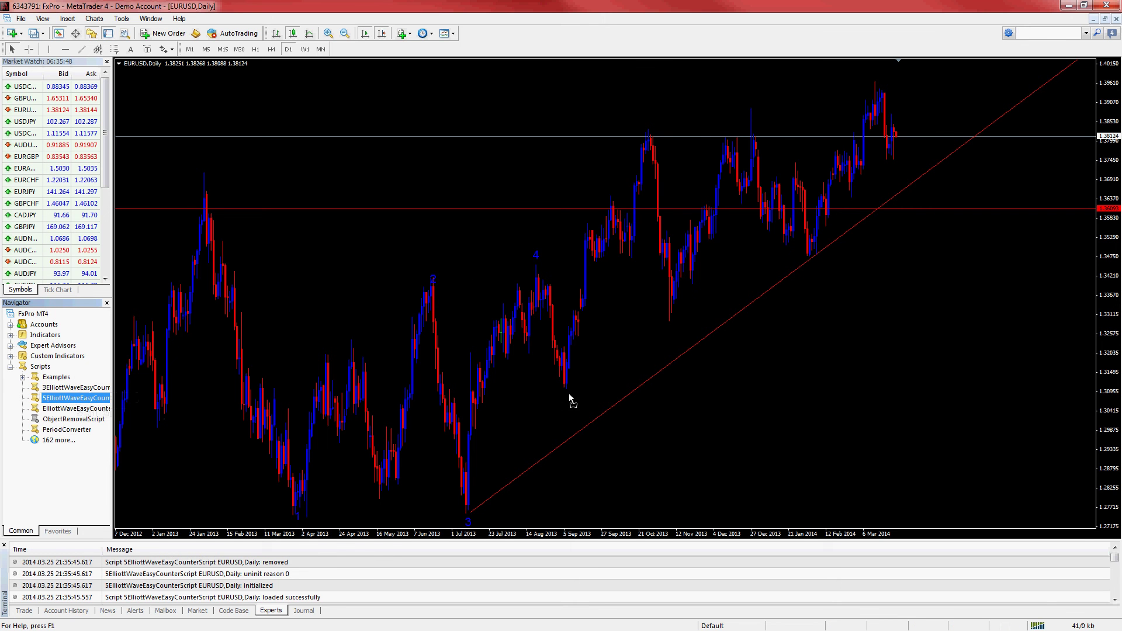
pyautogui.click(75, 409)
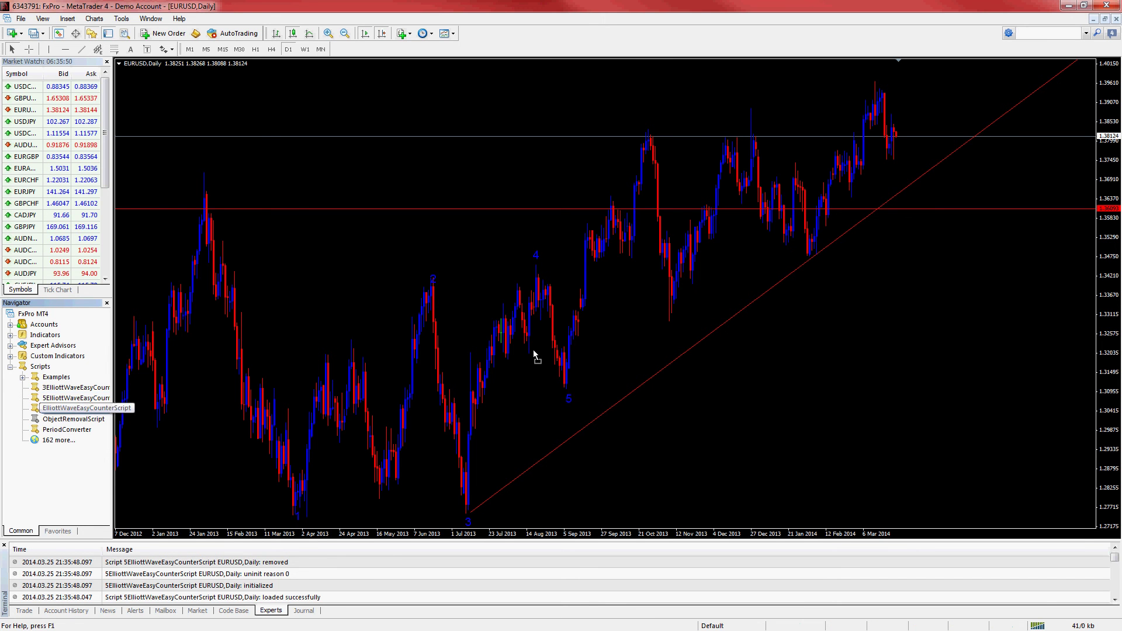
pyautogui.moveTo(73, 387); pyautogui.dragTo(597, 168)
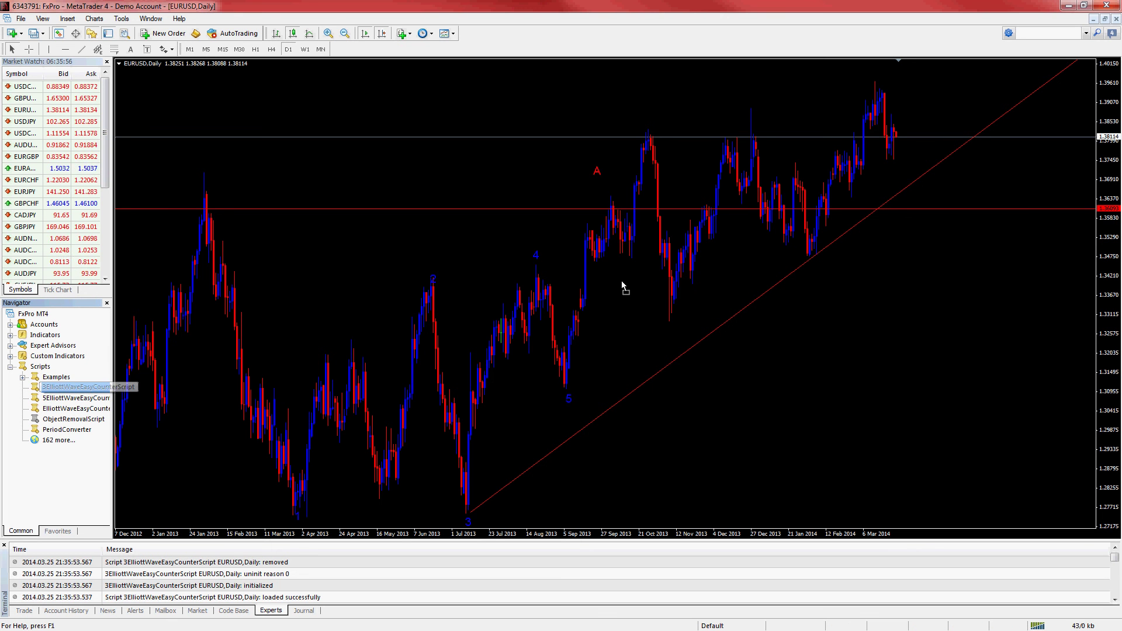
# Drop 3ElliottWaveEasyCounterScript on the corrective swings for red letters B and C, then select ObjectRemovalScript
pyautogui.moveTo(84, 390); pyautogui.dragTo(675, 218)
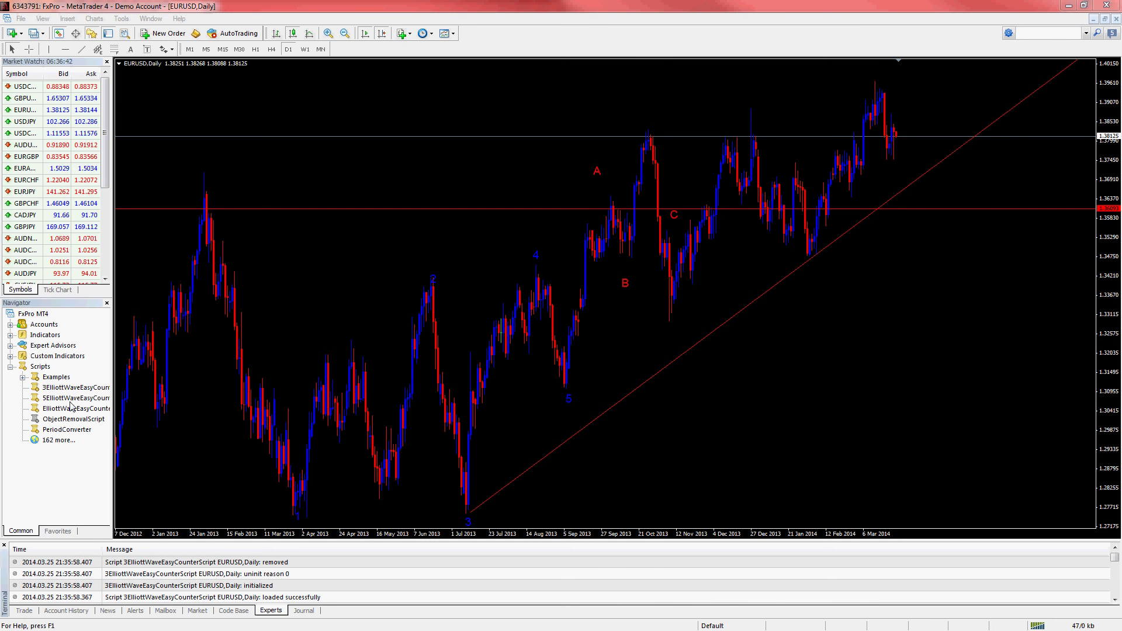
pyautogui.click(70, 421)
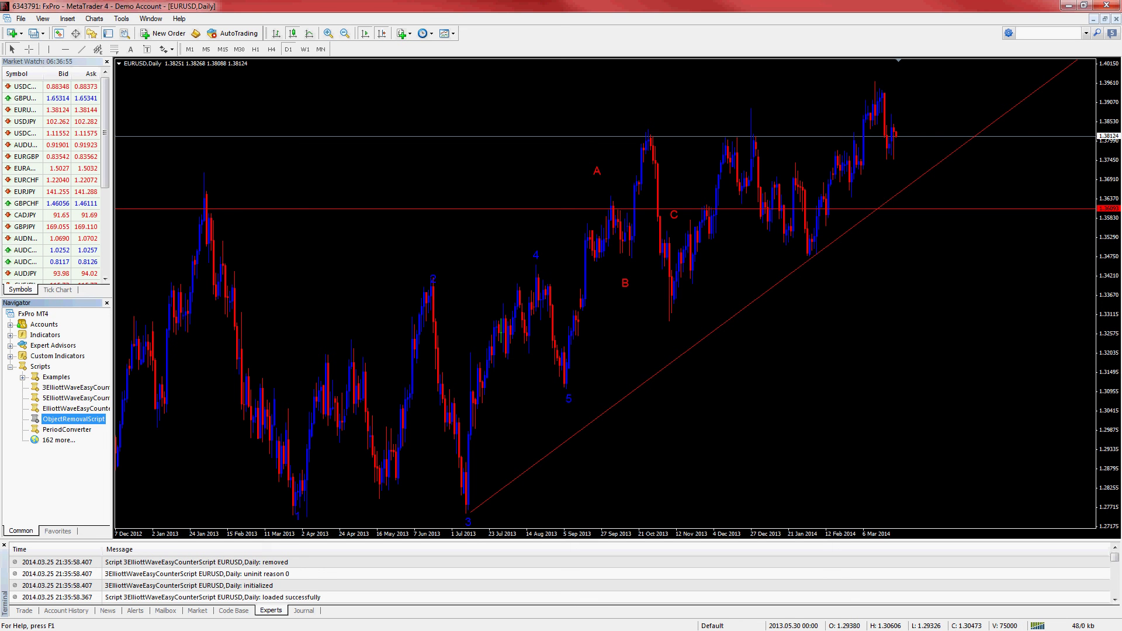
pyautogui.rightClick(303, 286)
pyautogui.click(646, 331)
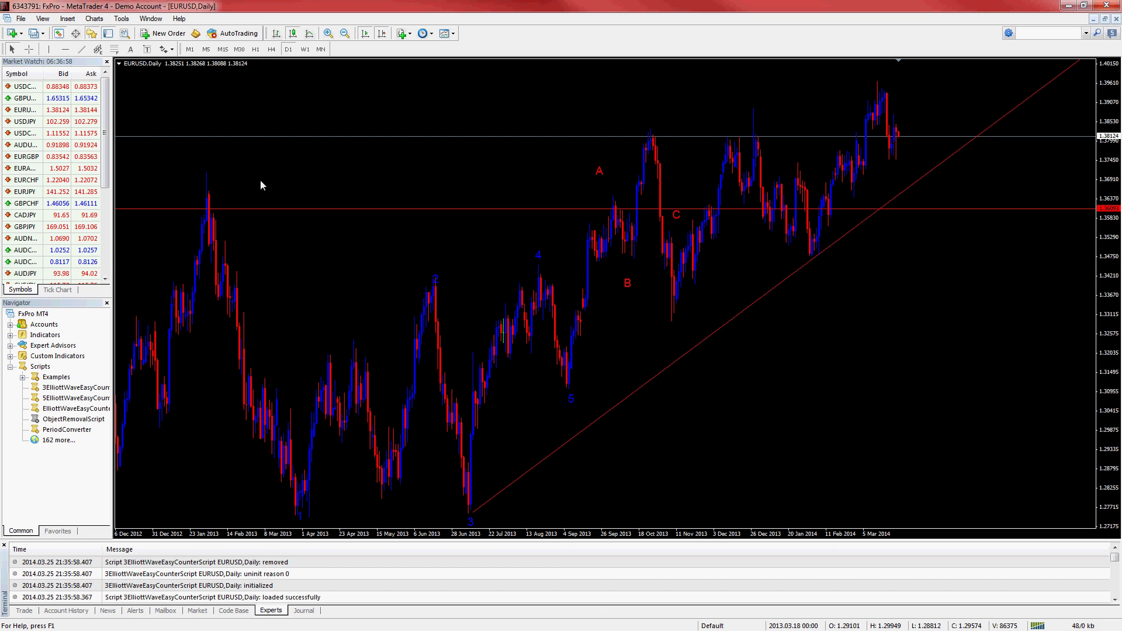
pyautogui.moveTo(457, 226); pyautogui.dragTo(454, 208)
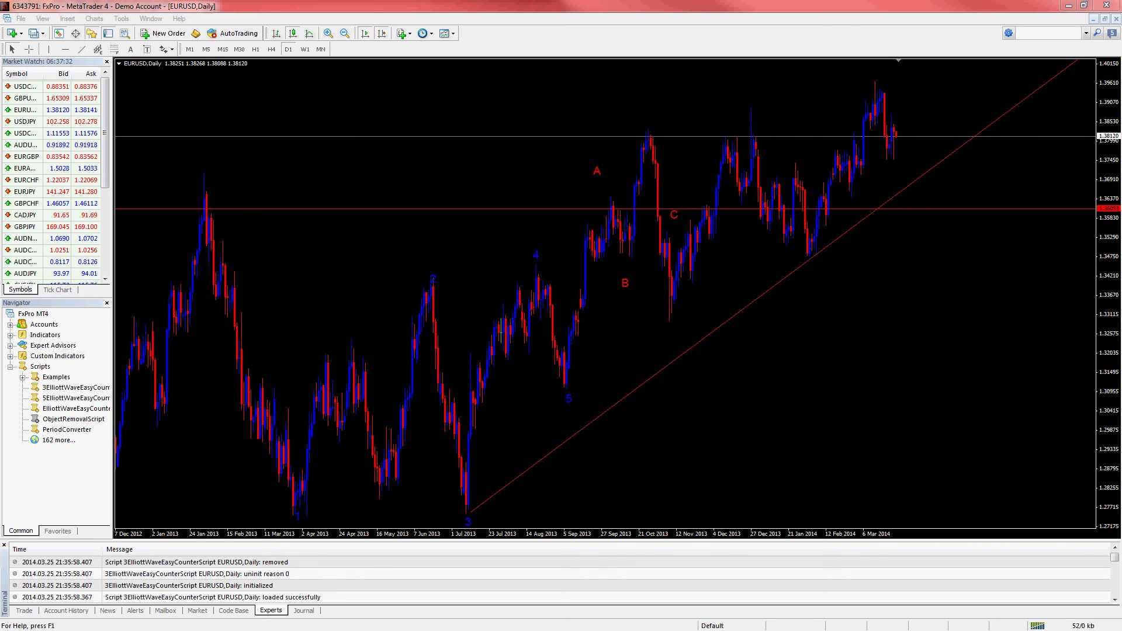
# Run ObjectRemovalScript with ObjectPrefix WaveCounter, correcting extra prefix text, to clear all blue and red wave labels
pyautogui.doubleClick(60, 420)
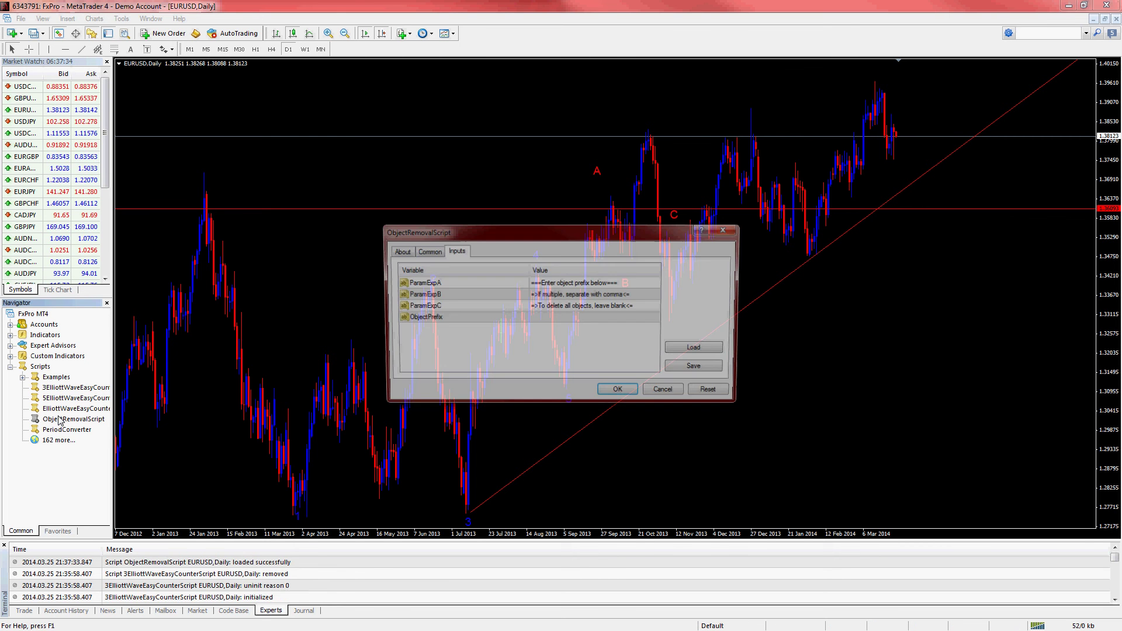
pyautogui.click(557, 318)
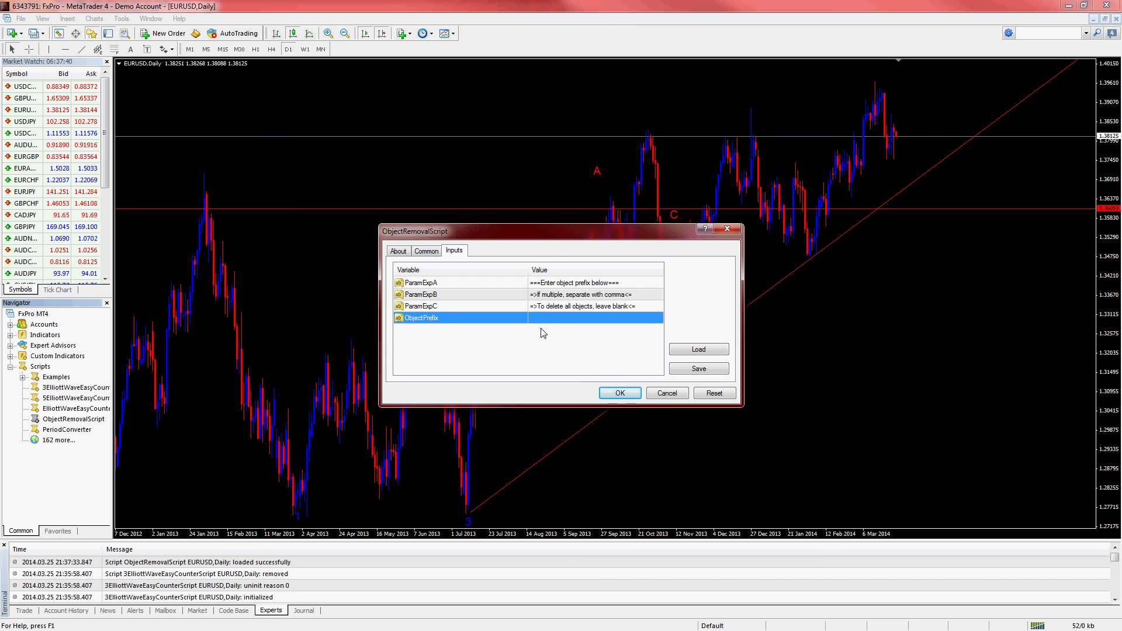
pyautogui.click(549, 318)
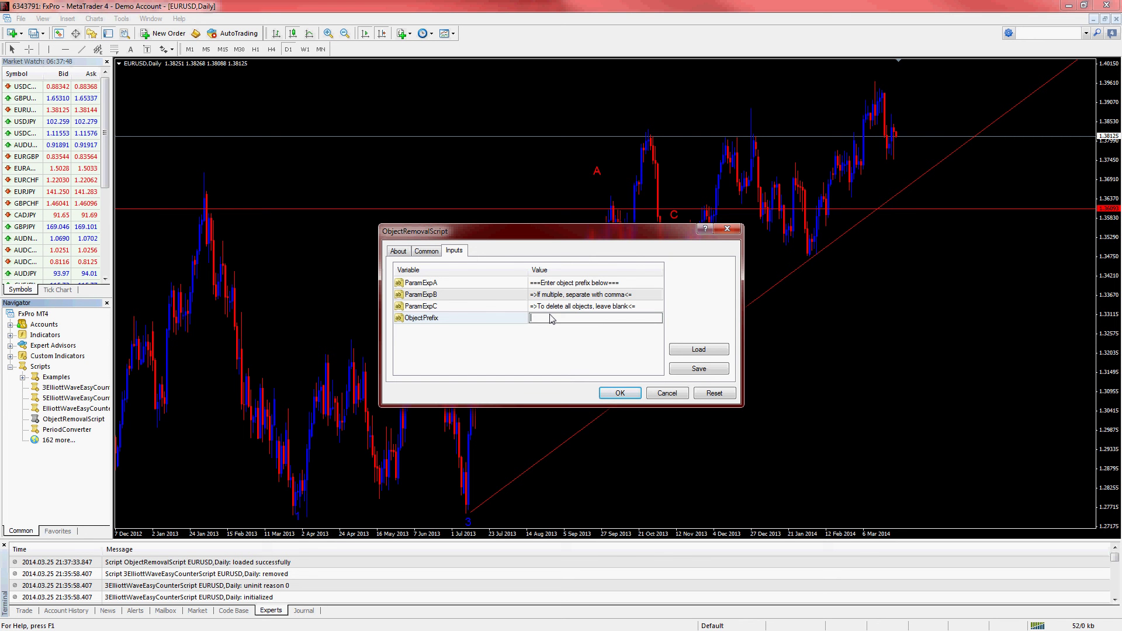
pyautogui.write('WaveCounter_')
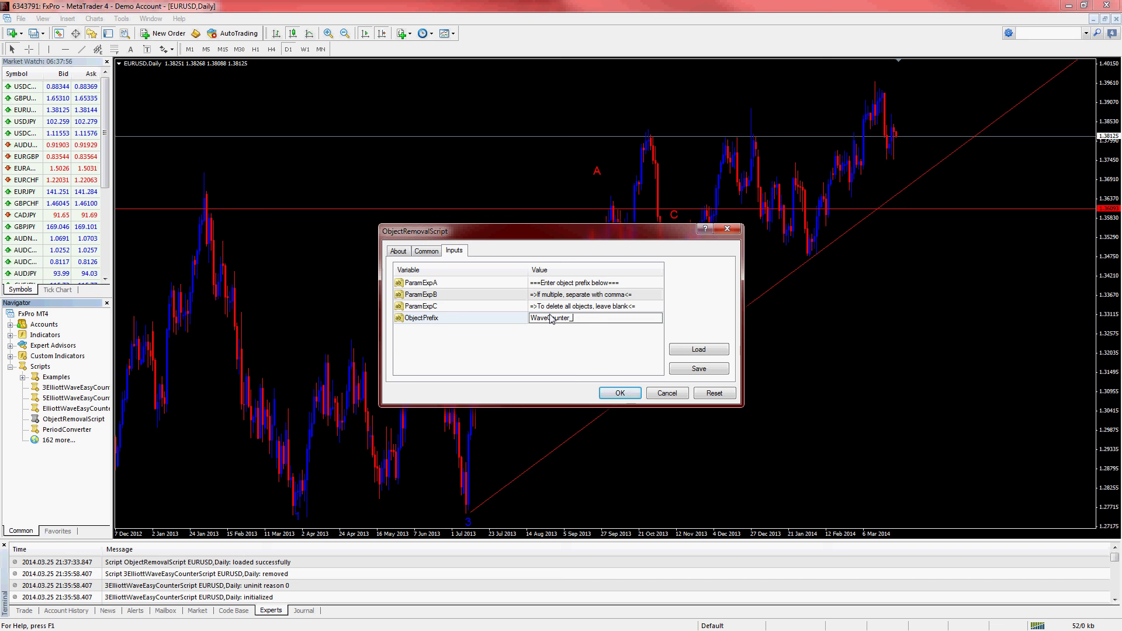
pyautogui.write(', WaveCounter3+')
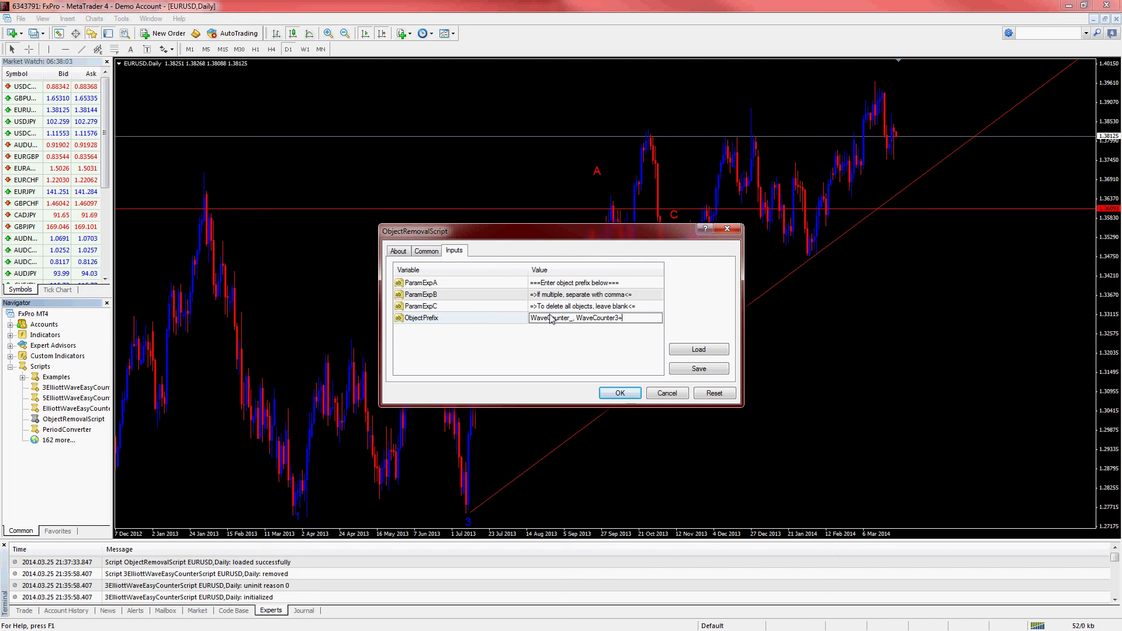
pyautogui.press('BackSpace')
pyautogui.moveTo(629, 319); pyautogui.dragTo(568, 319)
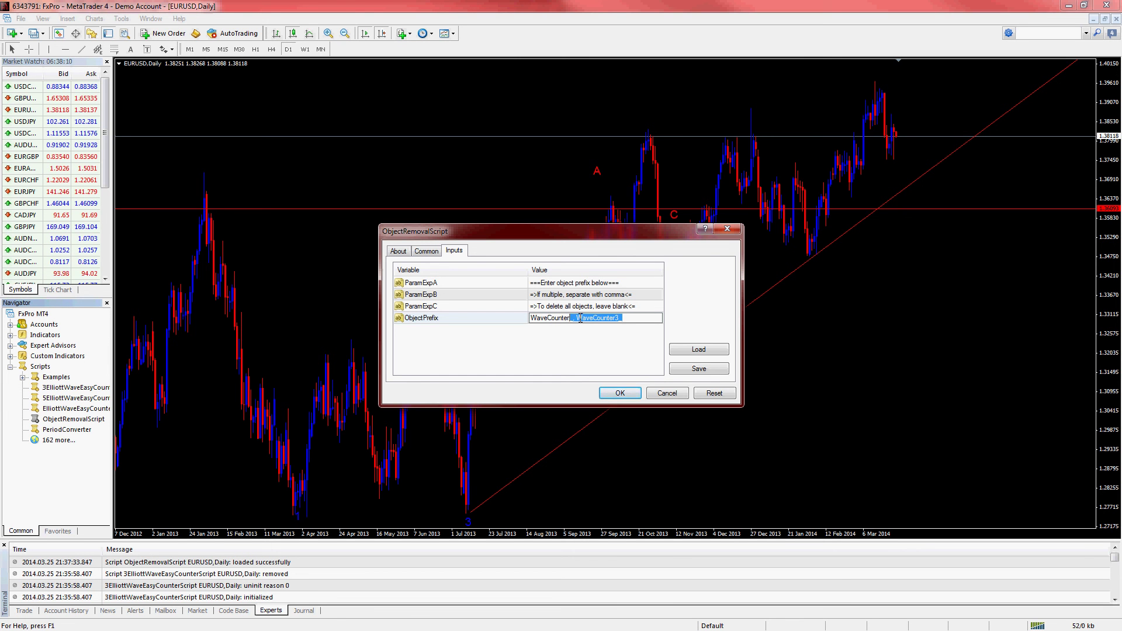
pyautogui.press('BackSpace')
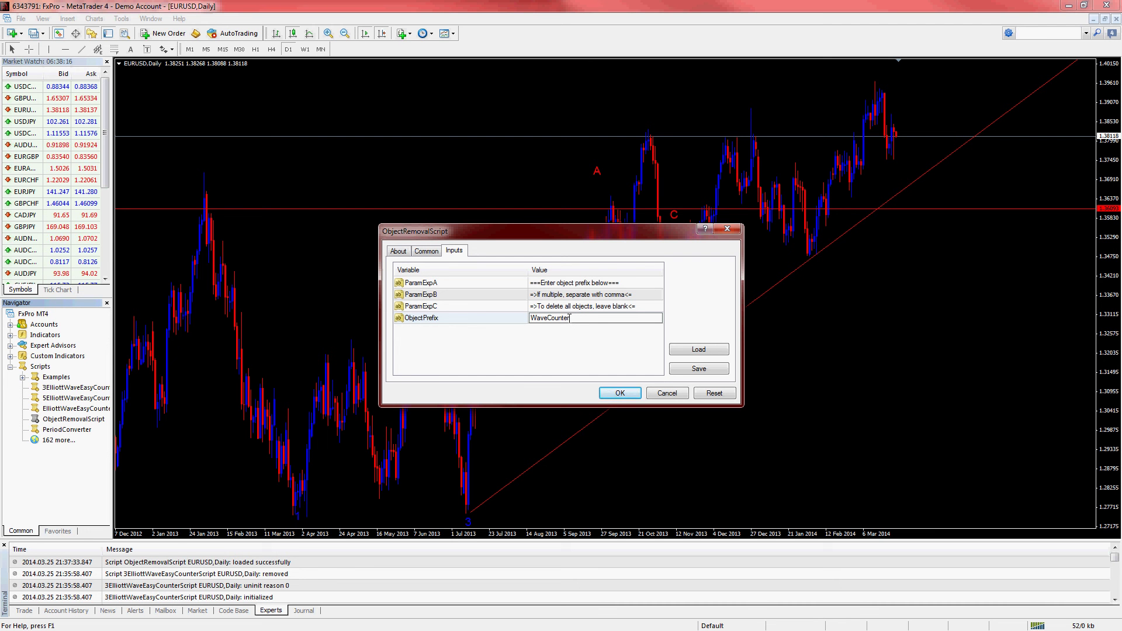
pyautogui.click(620, 394)
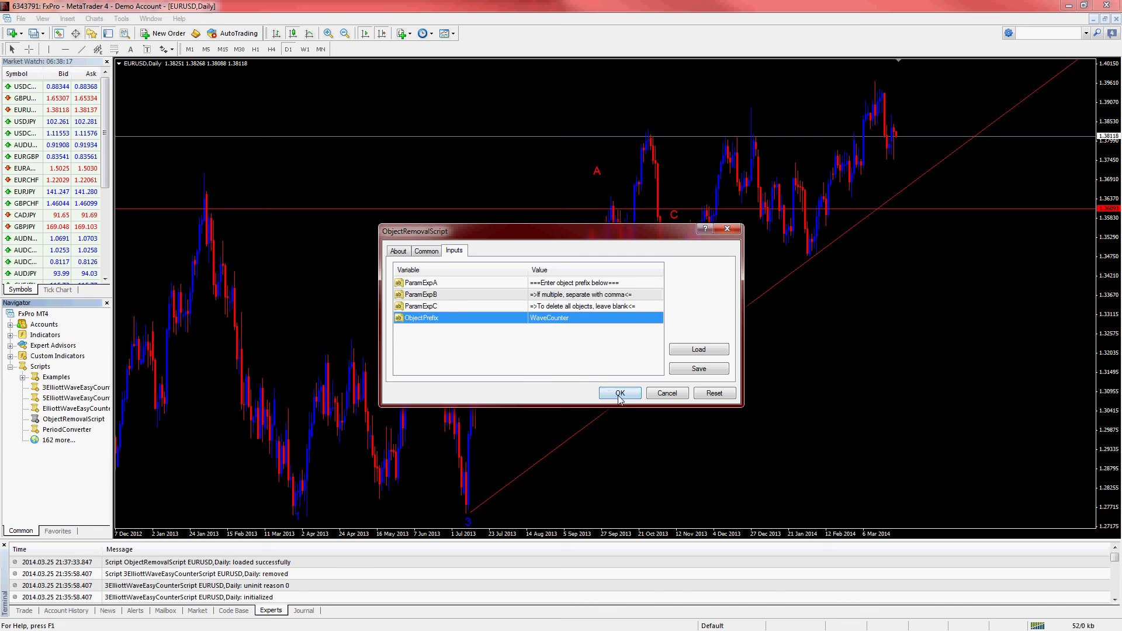
pyautogui.click(620, 396)
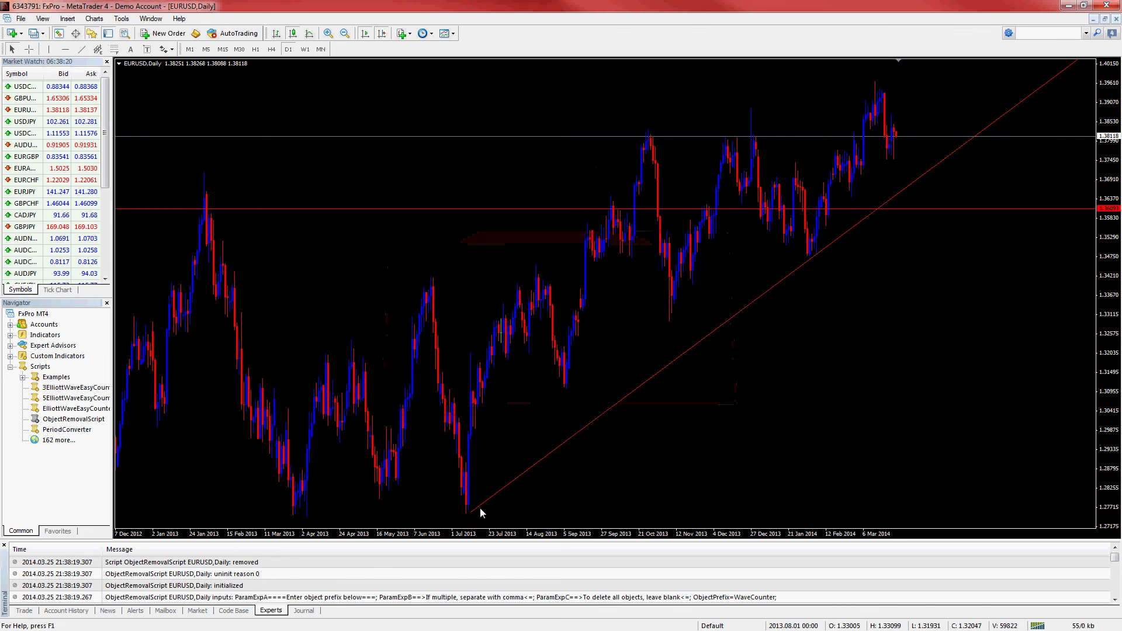